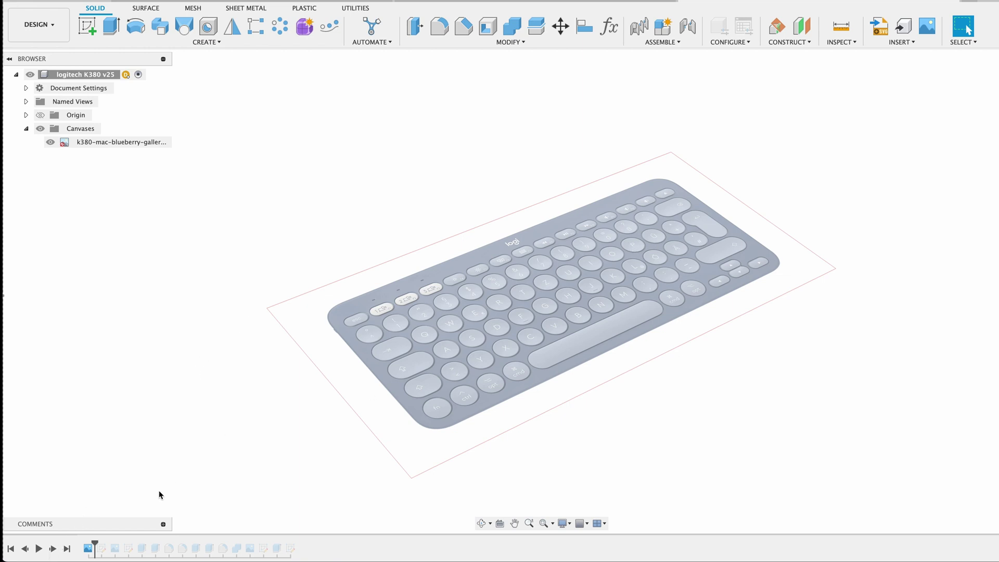
# Step: Step the K380 timeline from Sketch1 to the grey keyboard body, orbiting to inspect it
pyautogui.click(52, 549)
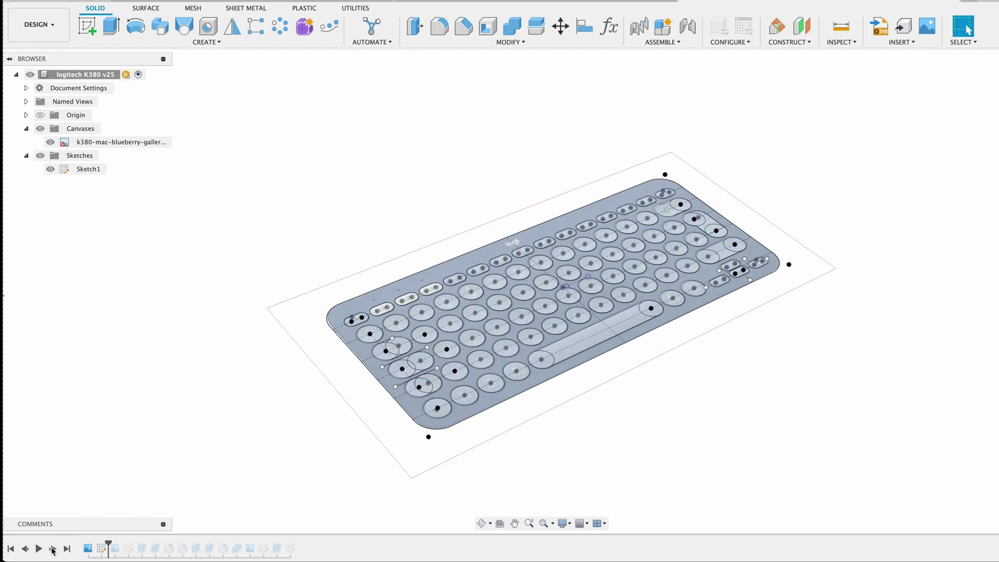
pyautogui.keyDown('shift'); pyautogui.moveTo(360, 295); pyautogui.dragTo(382, 314, button='middle'); pyautogui.keyUp('shift')
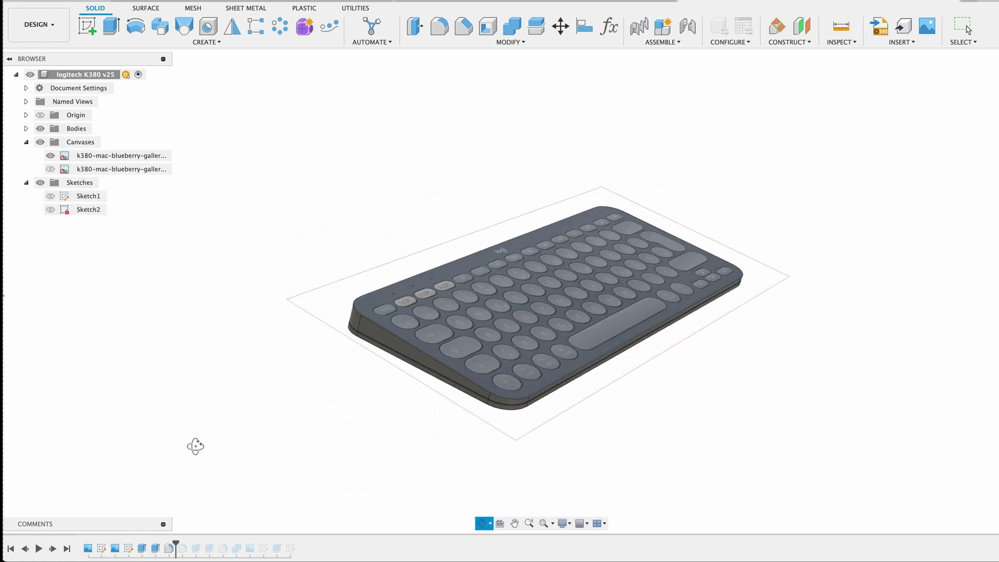
pyautogui.click(53, 549)
pyautogui.click(53, 549)
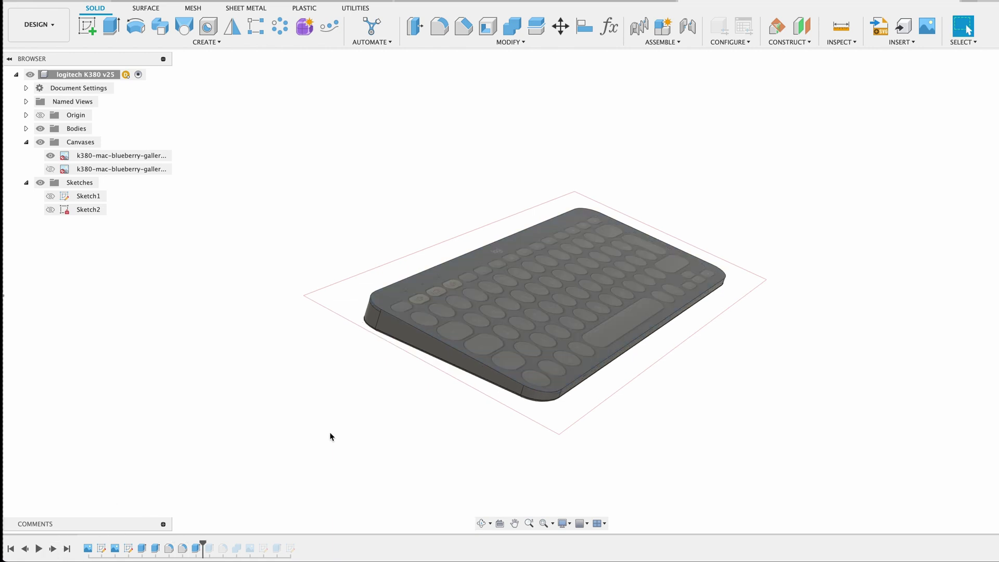
pyautogui.moveTo(330, 435)
pyautogui.keyDown('shift'); pyautogui.mouseDown(button='middle')
pyautogui.moveTo(335, 408)
pyautogui.moveTo(322, 439)
pyautogui.mouseUp(button='middle'); pyautogui.keyUp('shift')
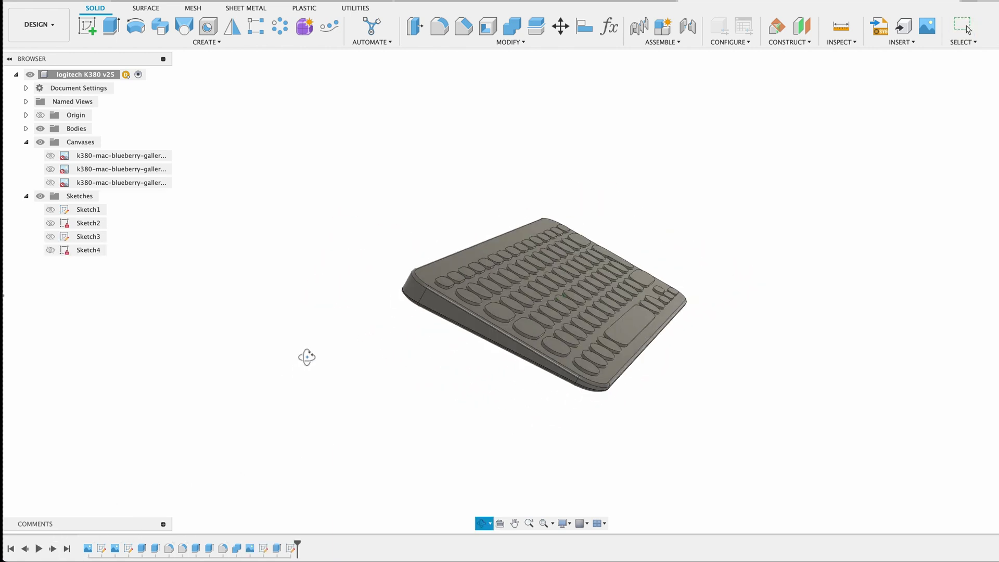
pyautogui.moveTo(305, 355)
pyautogui.keyDown('shift'); pyautogui.mouseDown(button='middle')
pyautogui.moveTo(357, 317)
pyautogui.moveTo(362, 276)
pyautogui.moveTo(337, 307)
pyautogui.moveTo(241, 373)
pyautogui.moveTo(219, 359)
pyautogui.moveTo(245, 344)
pyautogui.mouseUp(button='middle'); pyautogui.keyUp('shift')
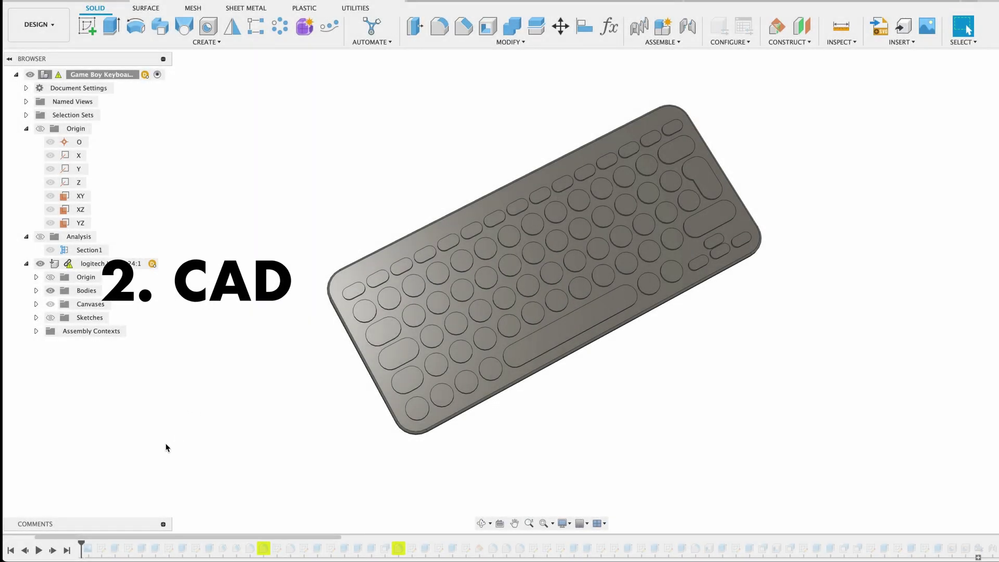
# Step: Step the timeline to show the Game Boy Keyboard 01 canvas and Sketch1 from a flatter angle
pyautogui.keyDown('shift'); pyautogui.moveTo(290, 384); pyautogui.dragTo(299, 375, button='middle'); pyautogui.keyUp('shift')
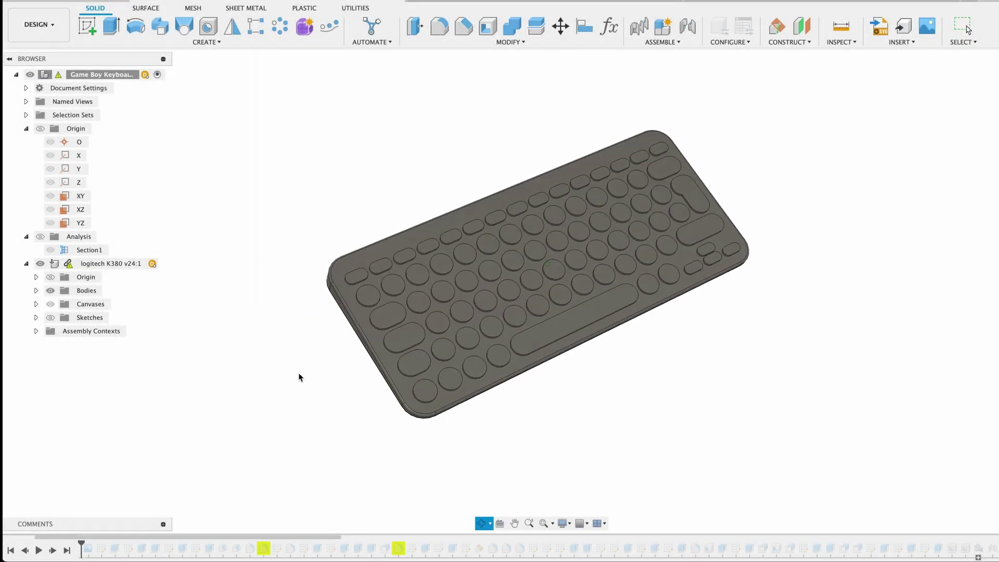
pyautogui.click(54, 551)
pyautogui.click(54, 550)
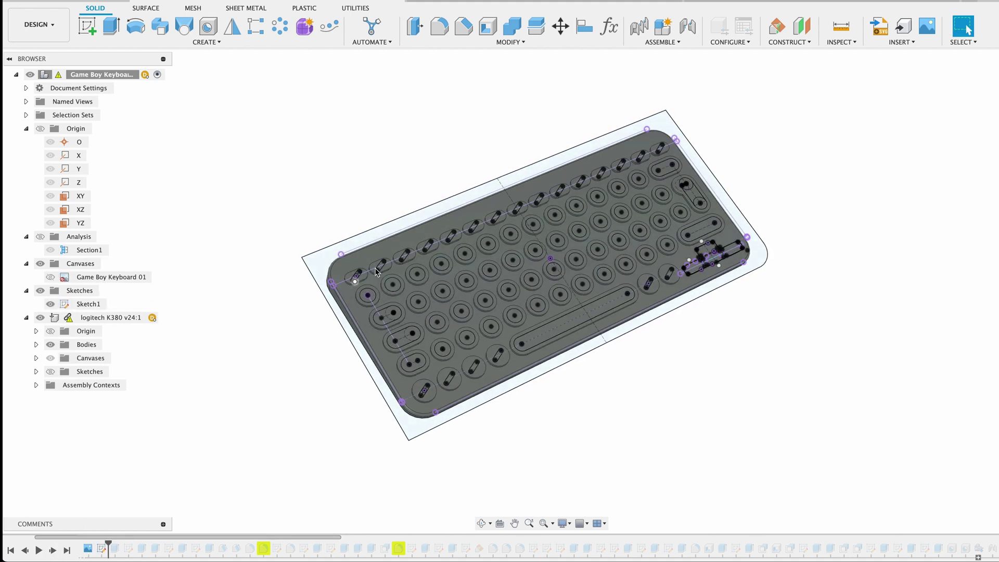
pyautogui.keyDown('shift'); pyautogui.moveTo(389, 267); pyautogui.dragTo(562, 416, button='middle'); pyautogui.keyUp('shift')
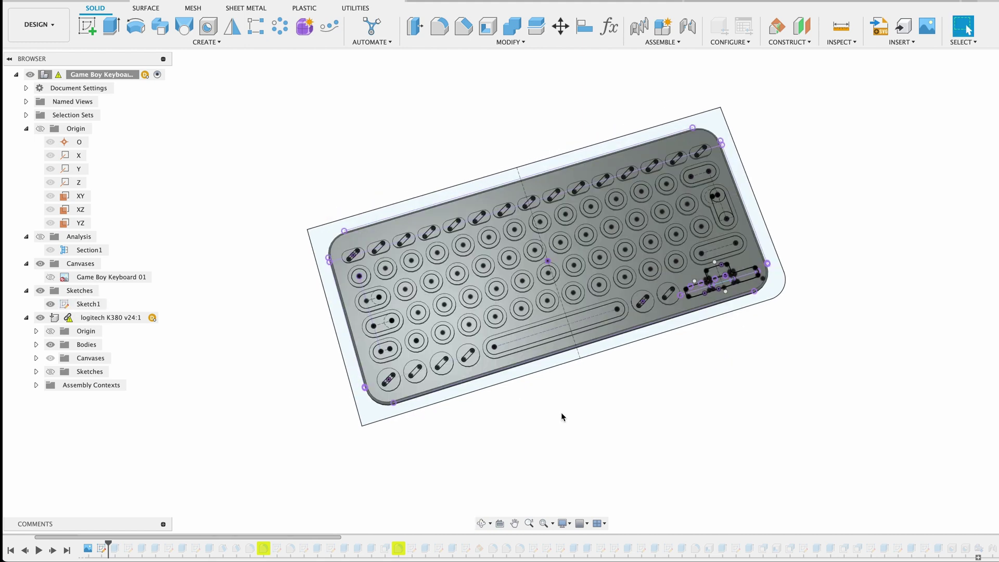
# Step: Advance through the top plate and purple keys, then orbit the cover from several angles
pyautogui.click(53, 551)
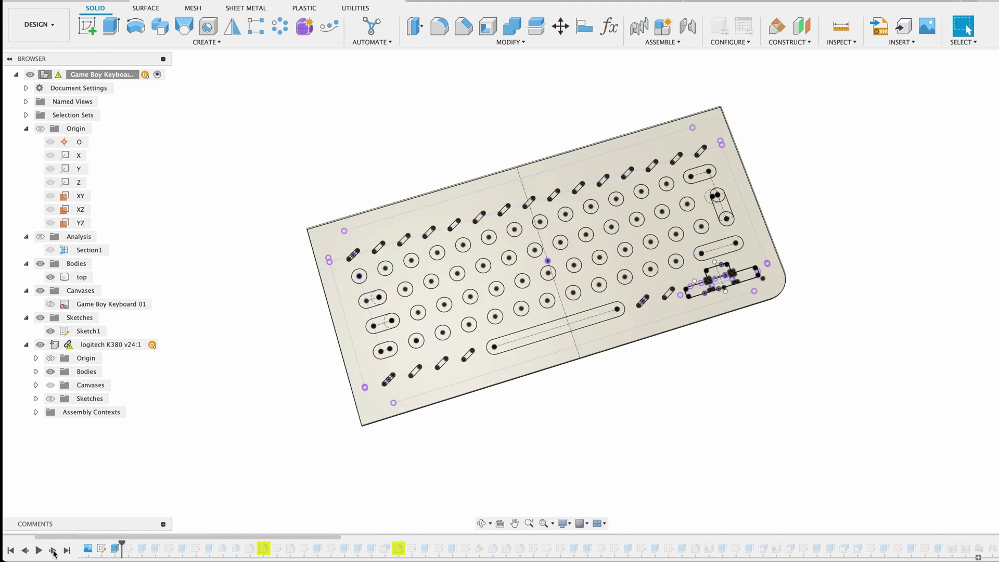
pyautogui.click(53, 550)
pyautogui.click(53, 550)
pyautogui.moveTo(292, 468)
pyautogui.keyDown('shift'); pyautogui.mouseDown(button='middle')
pyautogui.moveTo(338, 438)
pyautogui.moveTo(370, 468)
pyautogui.moveTo(298, 467)
pyautogui.mouseUp(button='middle'); pyautogui.keyUp('shift')
pyautogui.keyDown('shift'); pyautogui.moveTo(350, 439); pyautogui.dragTo(289, 458, button='middle'); pyautogui.keyUp('shift')
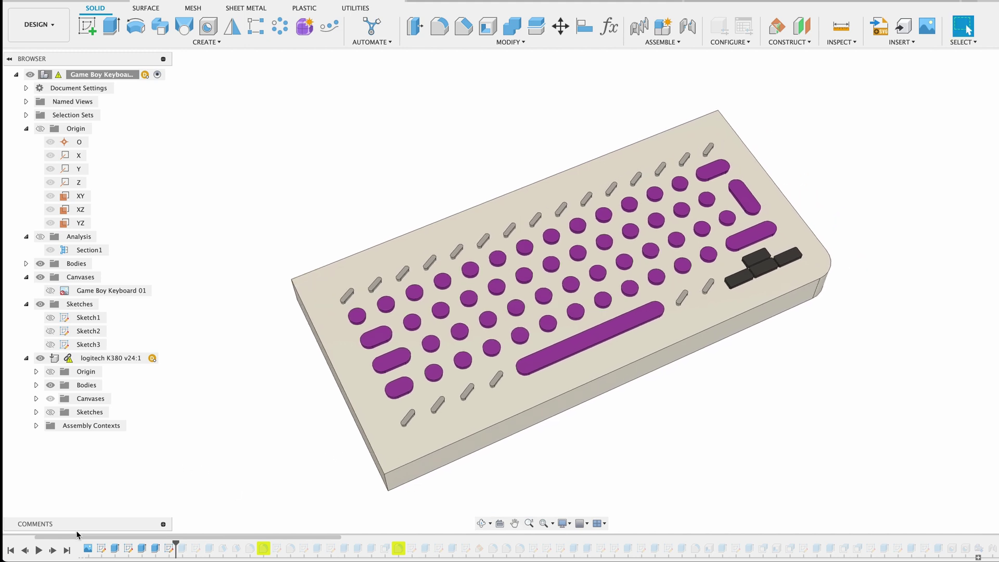
# Step: Advance about ten features to the underside's cartridge recess and corner screw holes, viewed tilted
pyautogui.click(52, 551)
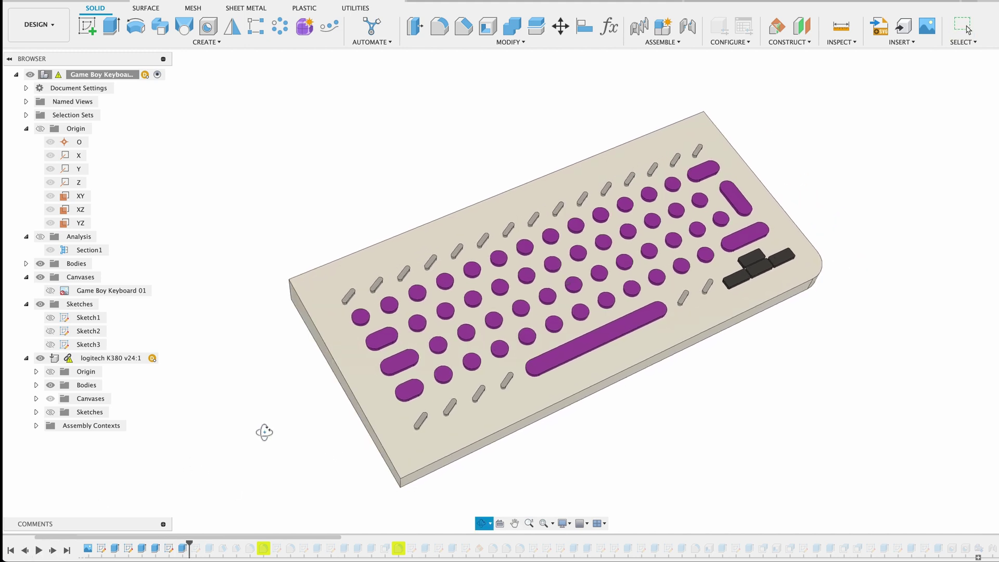
pyautogui.keyDown('shift'); pyautogui.moveTo(262, 432); pyautogui.dragTo(270, 428, button='middle'); pyautogui.keyUp('shift')
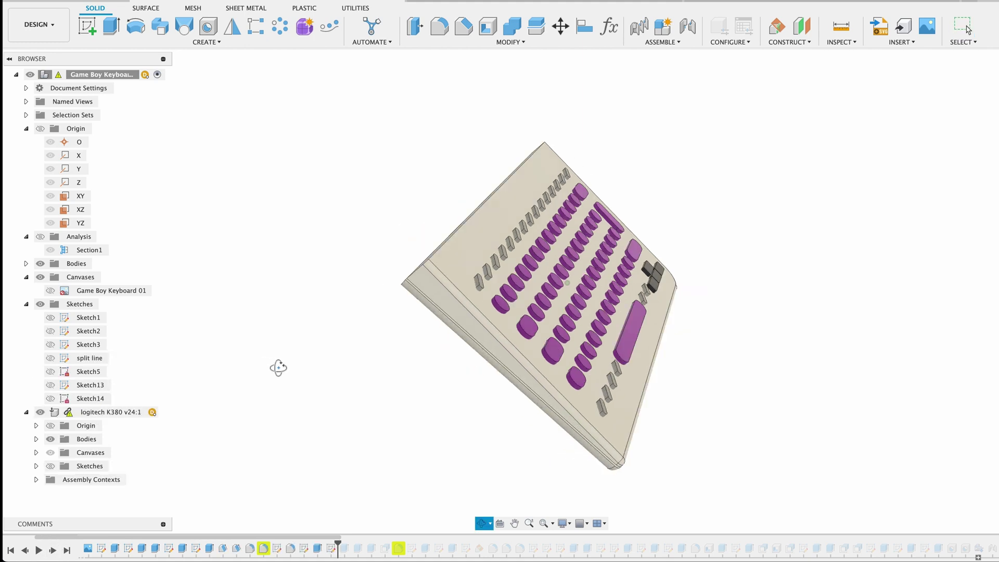
pyautogui.moveTo(277, 368)
pyautogui.keyDown('shift'); pyautogui.mouseDown(button='middle')
pyautogui.moveTo(497, 424)
pyautogui.moveTo(524, 463)
pyautogui.moveTo(517, 476)
pyautogui.mouseUp(button='middle'); pyautogui.keyUp('shift')
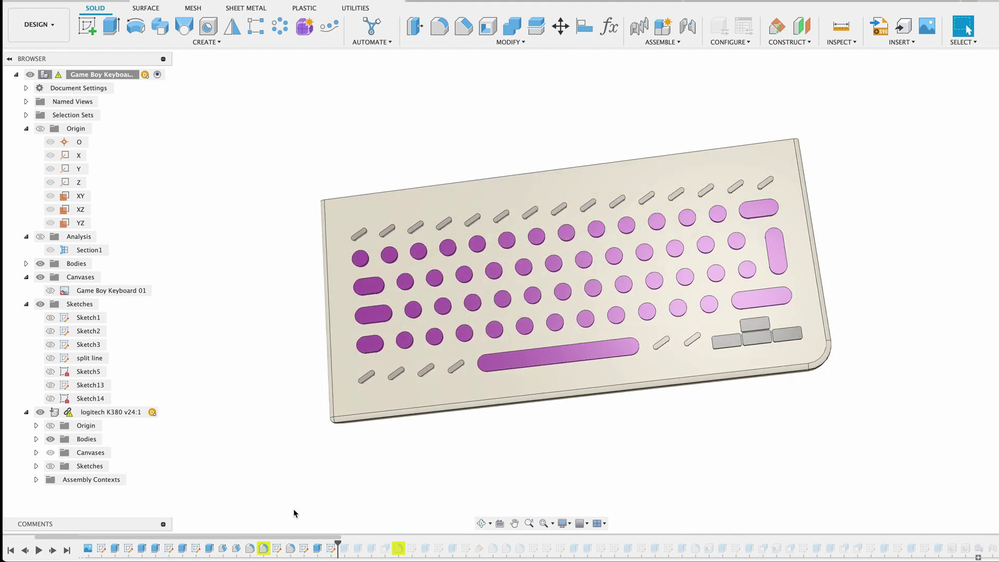
pyautogui.moveTo(356, 475)
pyautogui.keyDown('shift'); pyautogui.mouseDown(button='middle')
pyautogui.moveTo(379, 447)
pyautogui.moveTo(413, 446)
pyautogui.moveTo(409, 457)
pyautogui.moveTo(263, 480)
pyautogui.mouseUp(button='middle'); pyautogui.keyUp('shift')
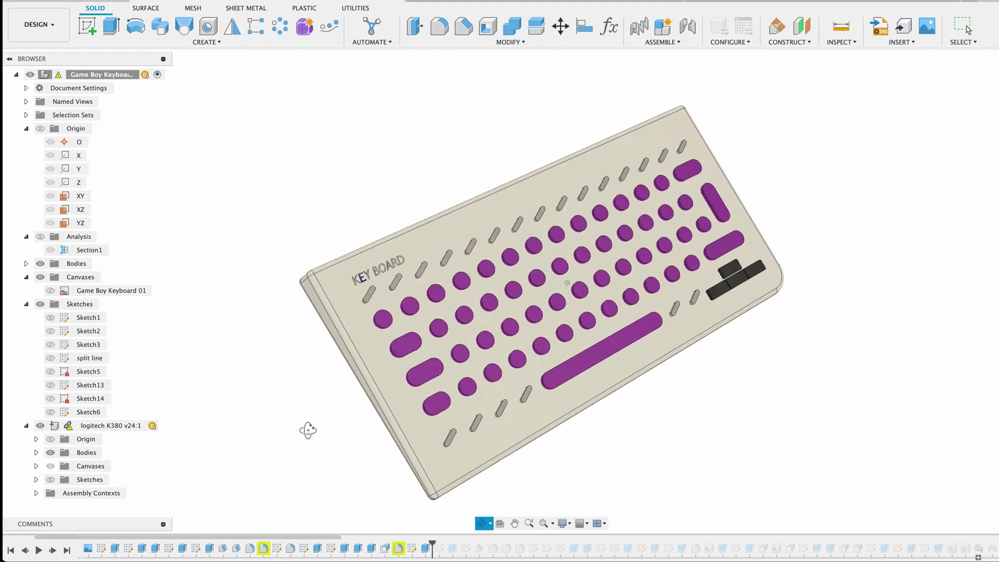
pyautogui.keyDown('shift'); pyautogui.moveTo(308, 430); pyautogui.dragTo(413, 417, button='middle'); pyautogui.keyUp('shift')
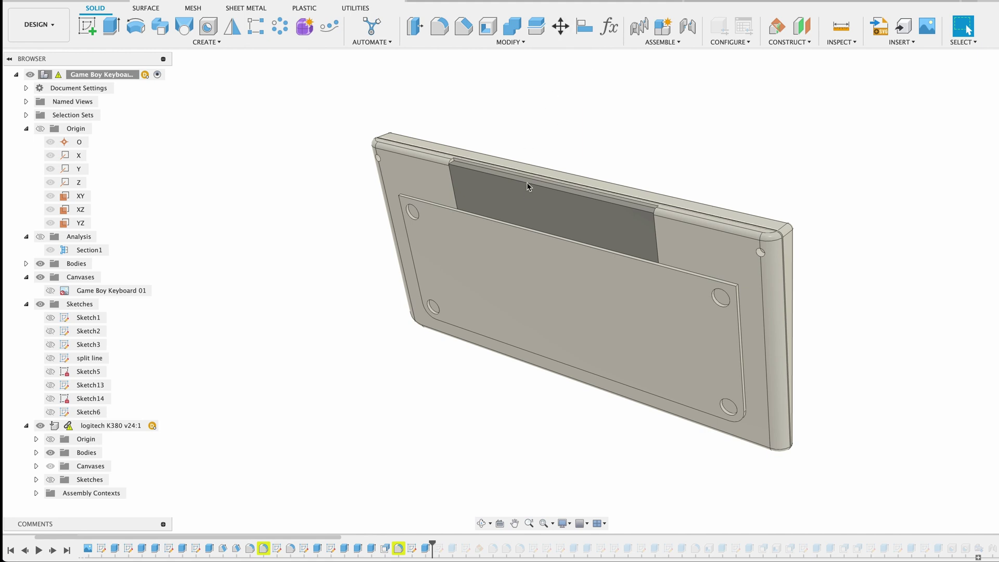
# Step: Lift the cartridge panel 70 mm along Y to expose its slot, then restore it
pyautogui.click(549, 240)
pyautogui.press('m')
pyautogui.moveTo(549, 241); pyautogui.dragTo(552, 135)
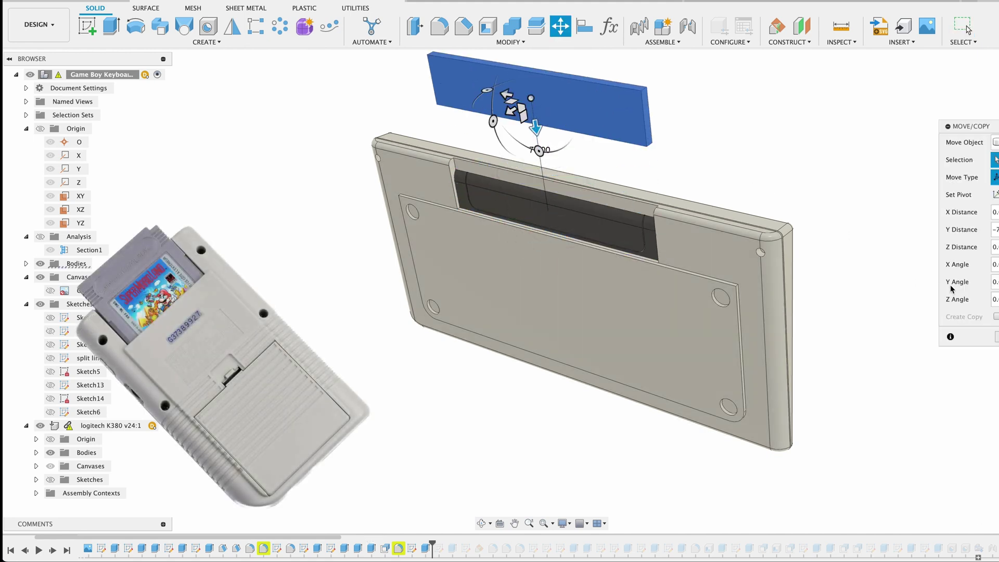
pyautogui.press('Return')
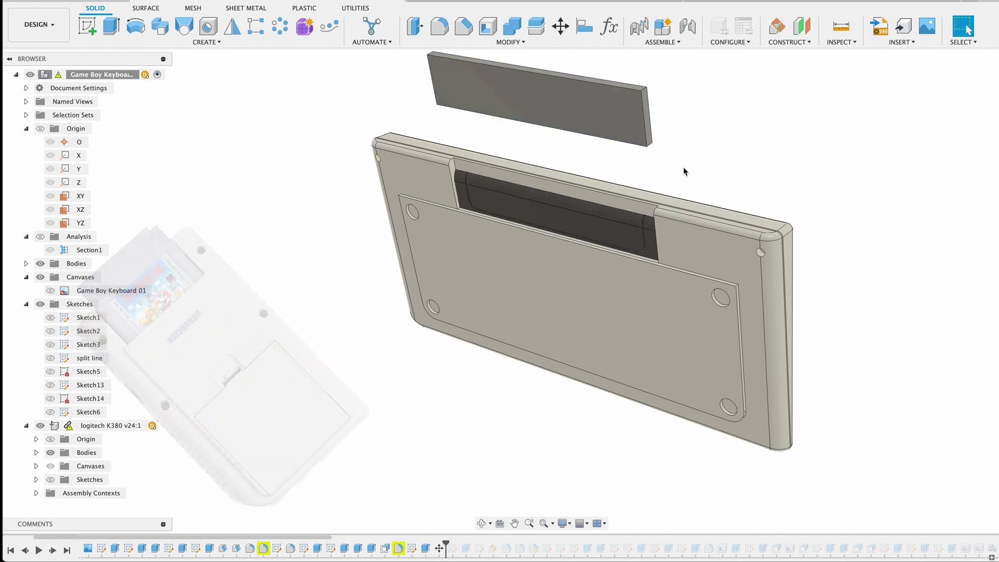
pyautogui.rightClick(439, 548)
pyautogui.click(306, 370)
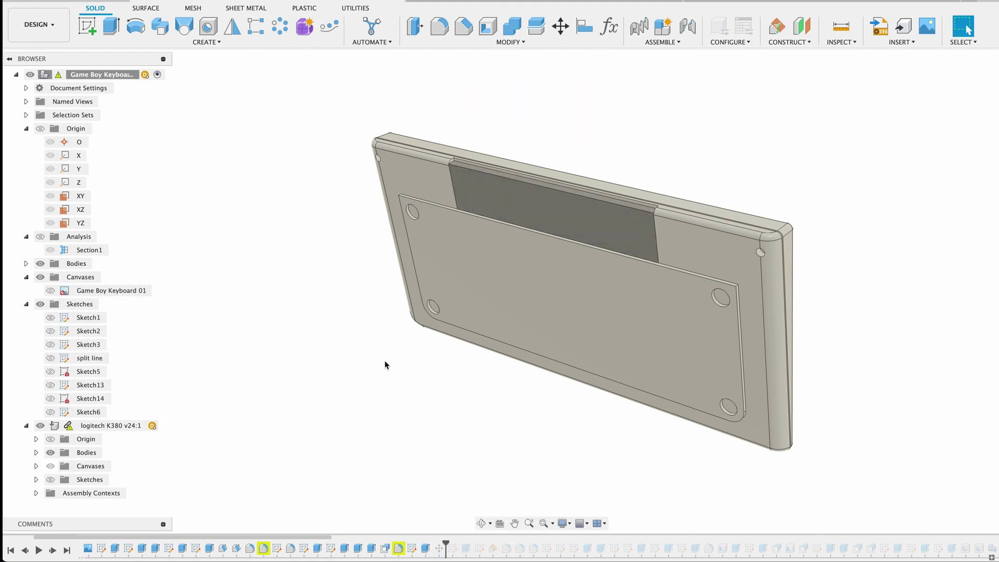
pyautogui.keyDown('shift'); pyautogui.moveTo(454, 389); pyautogui.dragTo(437, 392, button='middle'); pyautogui.keyUp('shift')
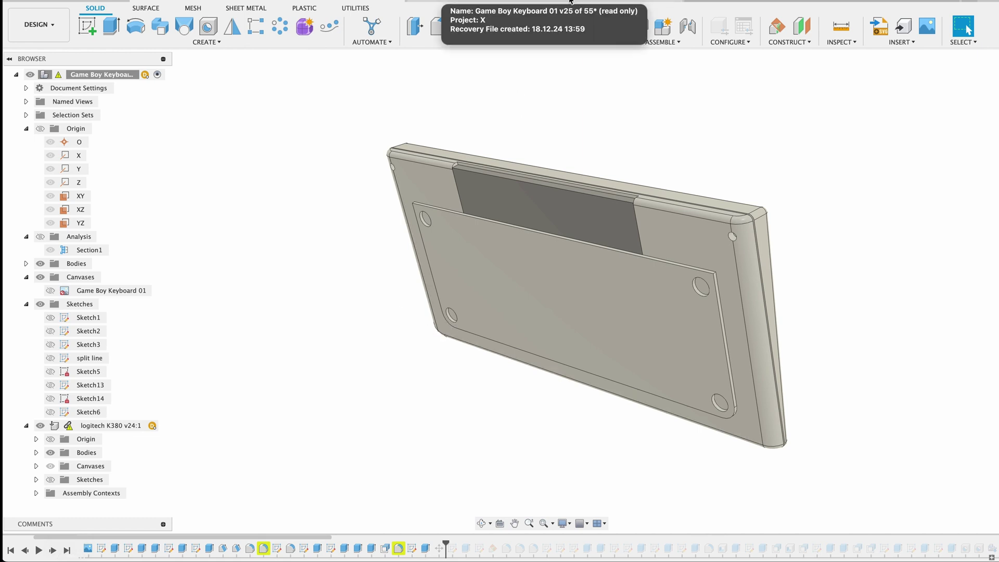
# Step: Open and orbit the alternate version of the keyboard cover, then switch to Affinity Publisher
pyautogui.click(571, 2)
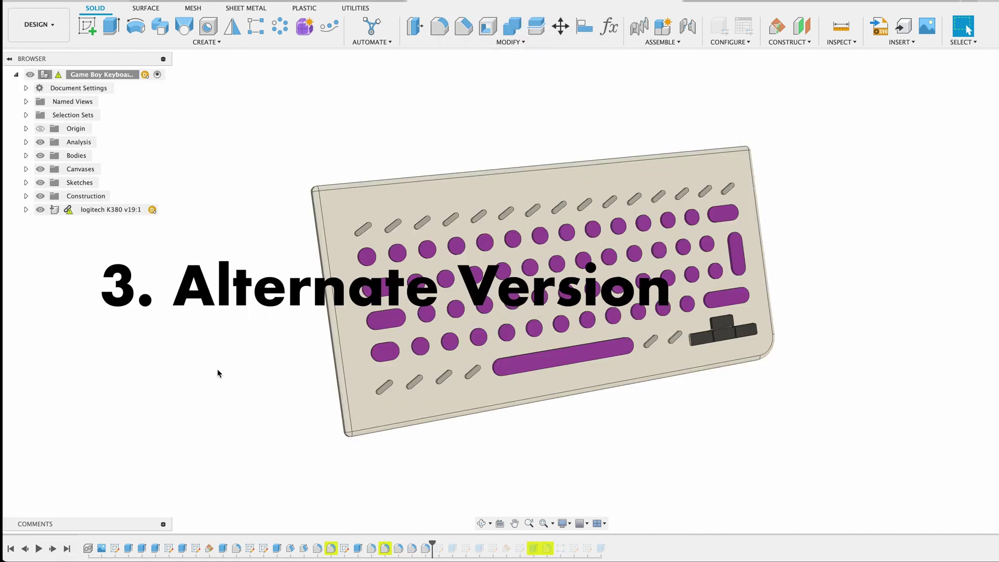
pyautogui.keyDown('shift'); pyautogui.moveTo(217, 370); pyautogui.dragTo(300, 350, button='middle'); pyautogui.keyUp('shift')
pyautogui.press('super+Tab')
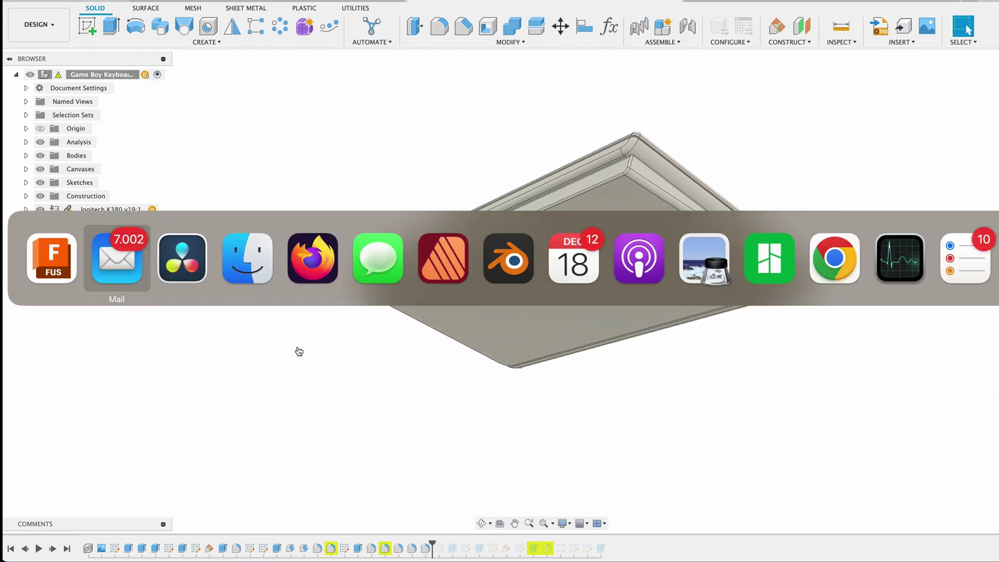
pyautogui.press('super+Tab')
pyautogui.press('super+Tab')
pyautogui.press('super+Tab')
pyautogui.press('super+Tab')
pyautogui.press('super+Tab')
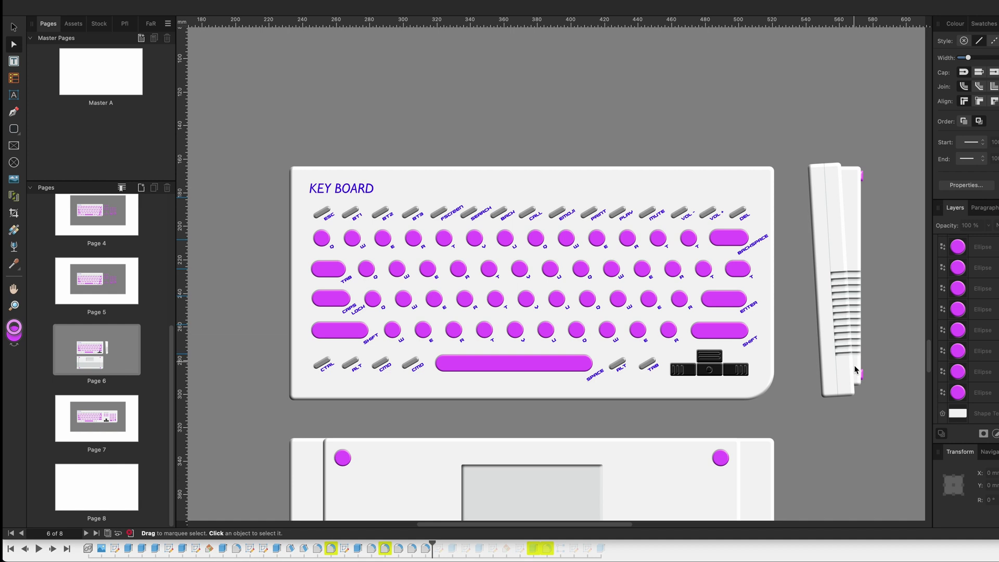
# Step: Return from the page 6 keyboard layout in Affinity Publisher to Fusion 360
pyautogui.press('super+Tab')
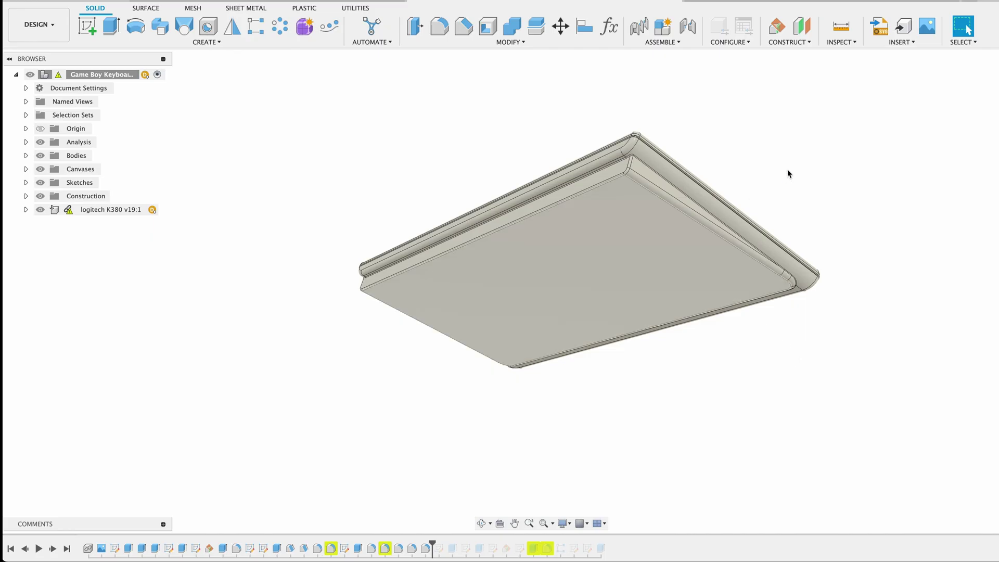
# Step: Orbit and zoom until the cover's underside with inset panel, four screw holes and slot faces forward
pyautogui.keyDown('shift'); pyautogui.moveTo(787, 172); pyautogui.dragTo(702, 248, button='middle'); pyautogui.keyUp('shift')
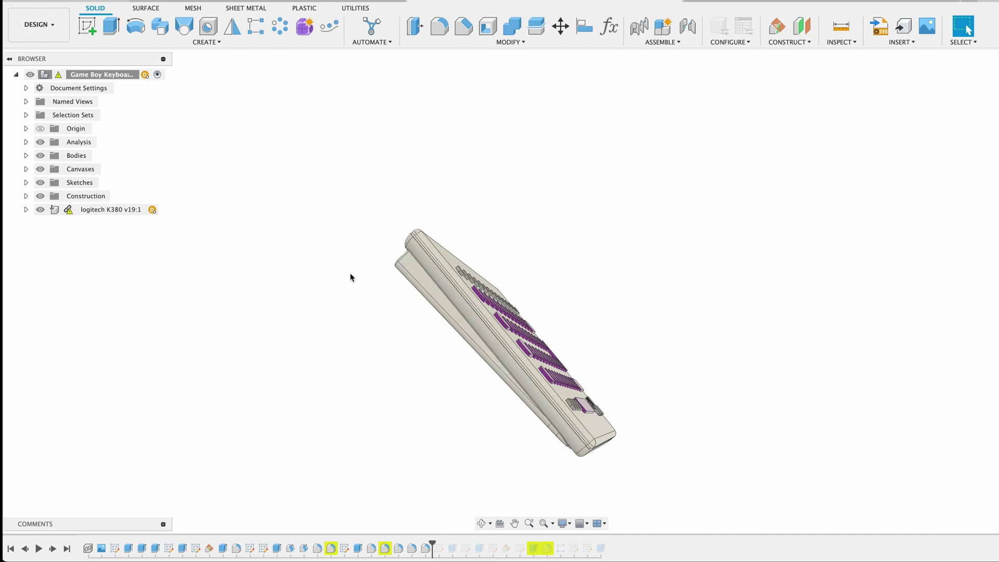
pyautogui.keyDown('shift'); pyautogui.moveTo(352, 278); pyautogui.dragTo(401, 272, button='middle'); pyautogui.keyUp('shift')
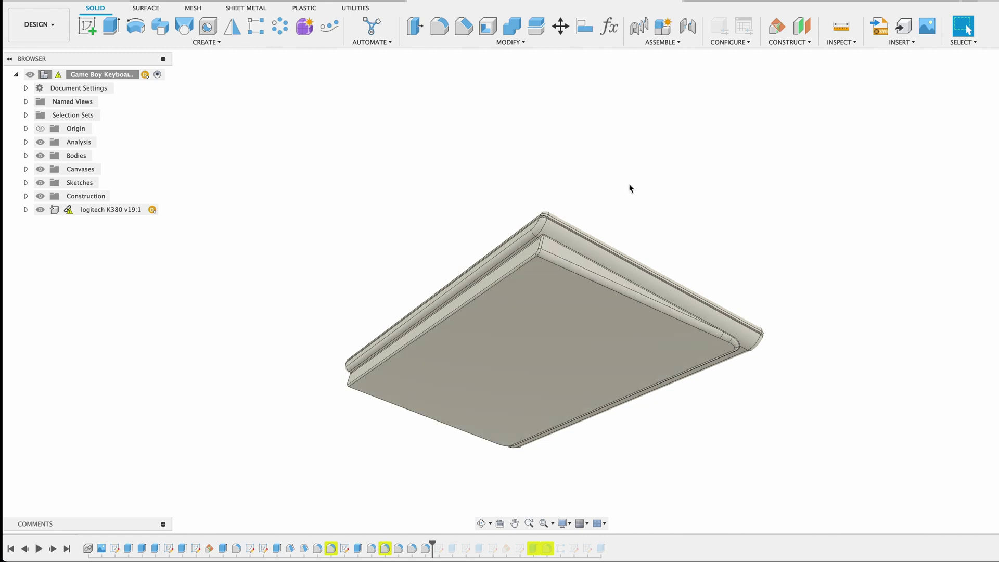
pyautogui.keyDown('shift'); pyautogui.moveTo(743, 206); pyautogui.dragTo(633, 134, button='middle'); pyautogui.keyUp('shift')
pyautogui.scroll(2, 611, 141)
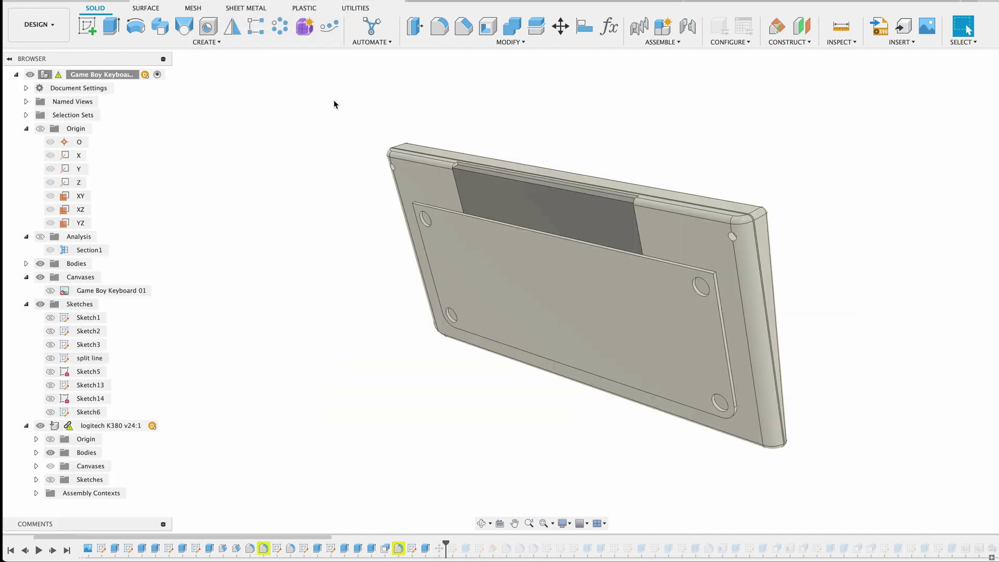
# Step: Step the history through the later features, adding dark feet and a split line underneath
pyautogui.keyDown('shift'); pyautogui.moveTo(601, 174); pyautogui.dragTo(724, 159, button='middle'); pyautogui.keyUp('shift')
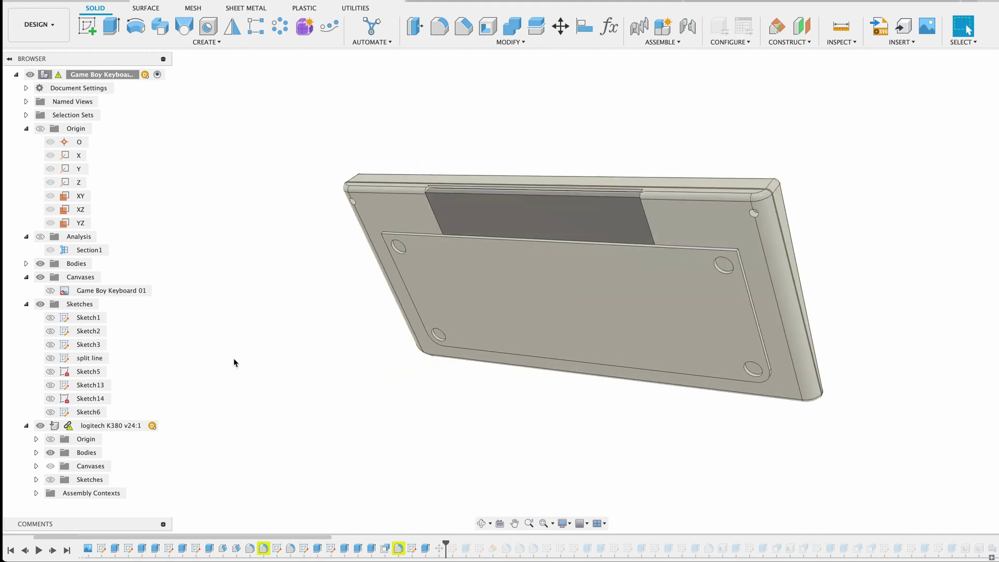
pyautogui.click(53, 550)
pyautogui.click(53, 551)
pyautogui.click(53, 551)
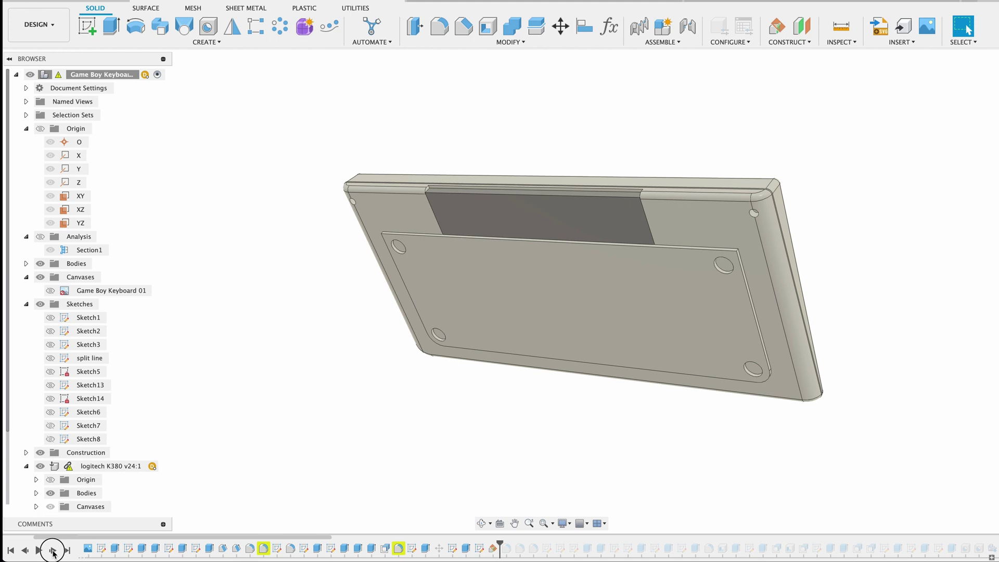
pyautogui.click(53, 551)
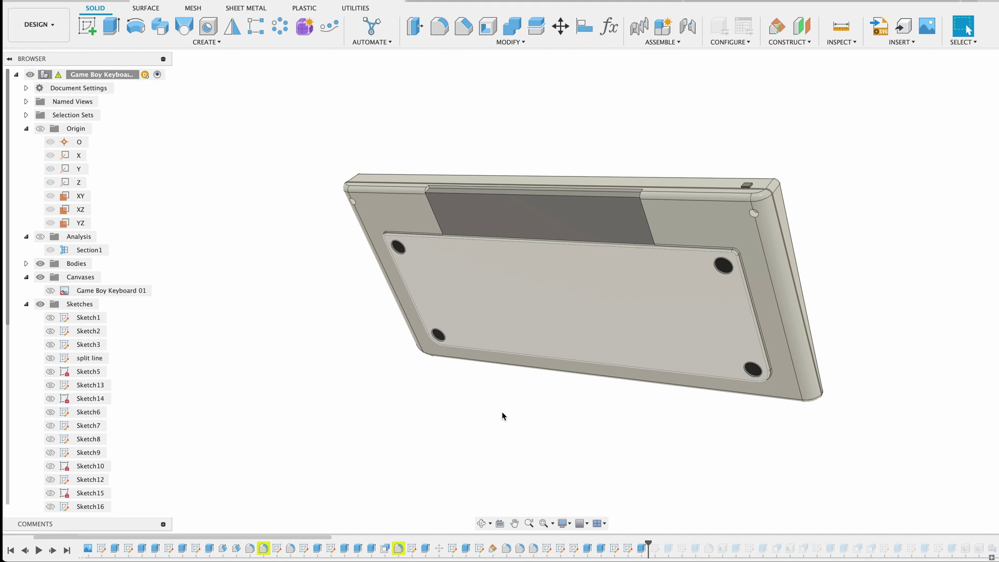
pyautogui.click(53, 551)
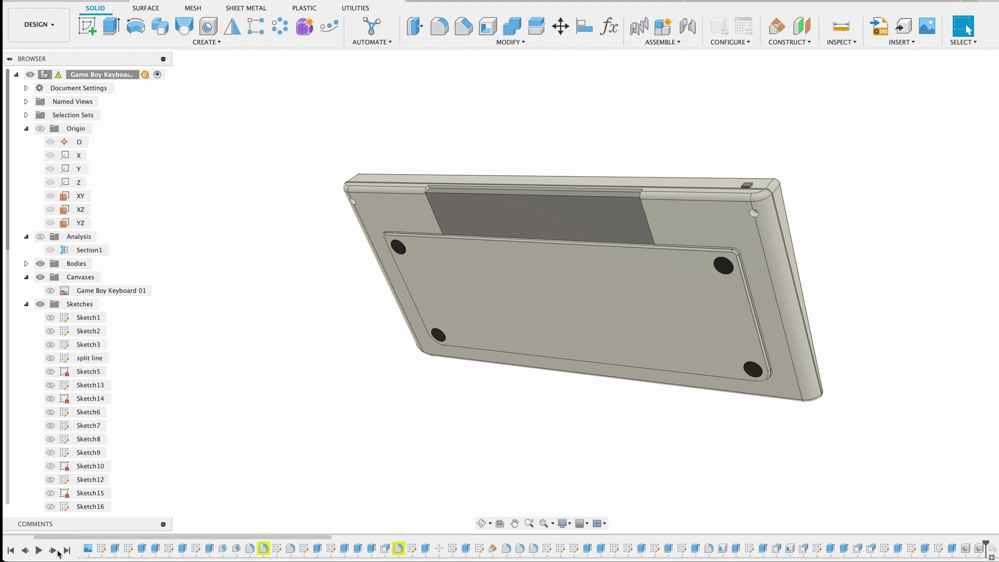
pyautogui.click(54, 551)
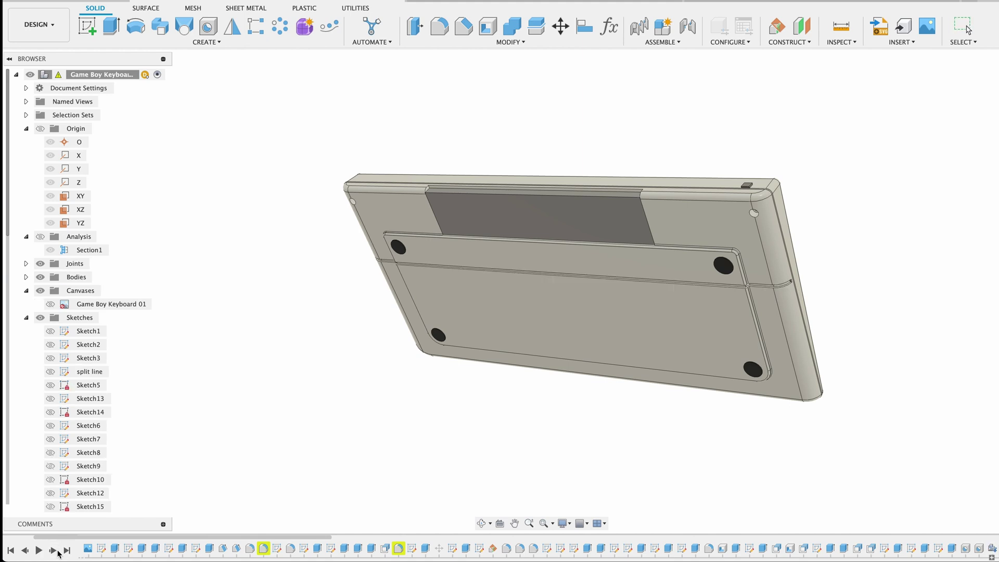
# Step: Add the ribbed grooves and inspect them edge-on and from a flatter underside view
pyautogui.click(54, 551)
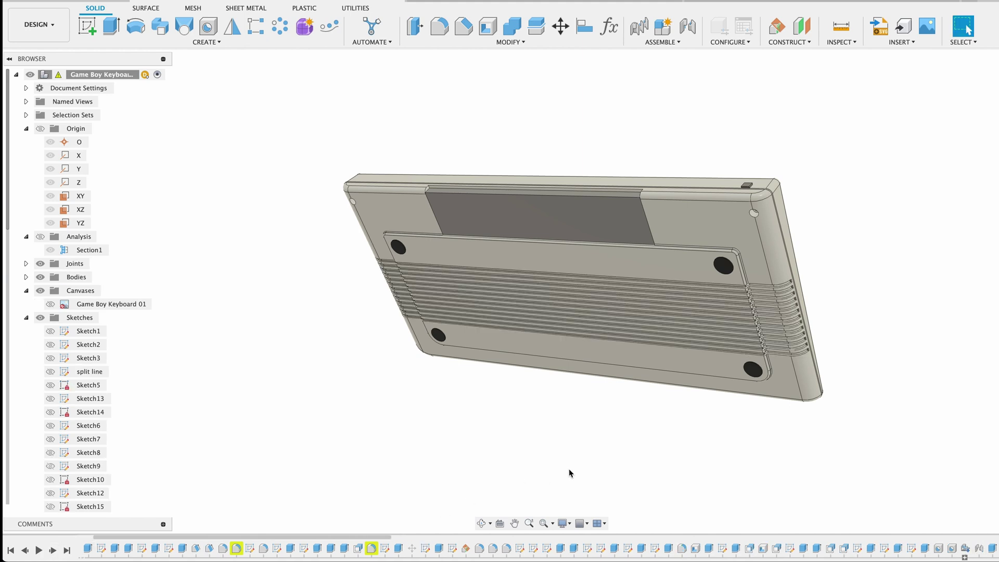
pyautogui.keyDown('shift'); pyautogui.moveTo(600, 465); pyautogui.dragTo(549, 476, button='middle'); pyautogui.keyUp('shift')
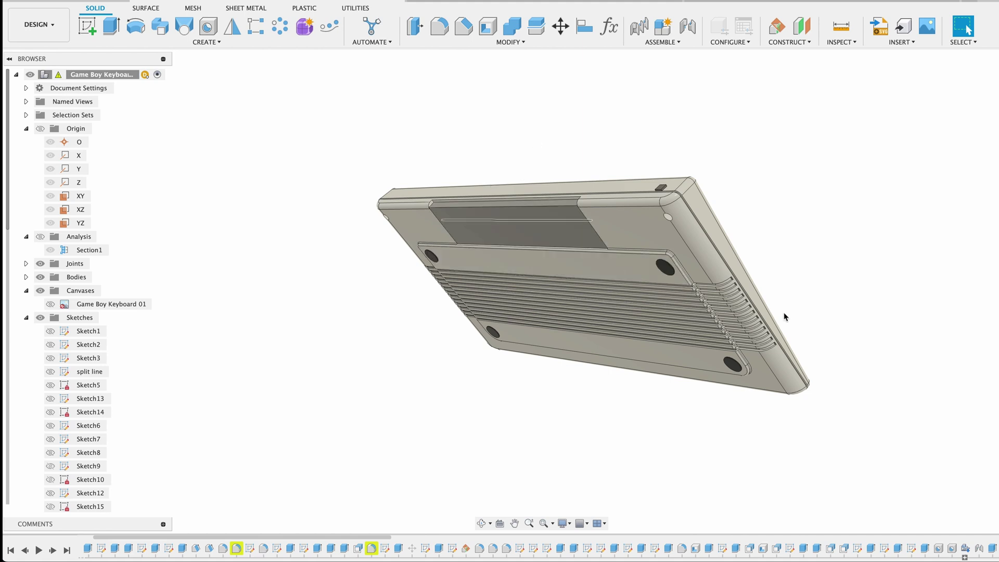
pyautogui.keyDown('shift'); pyautogui.moveTo(784, 313); pyautogui.dragTo(949, 294, button='middle'); pyautogui.keyUp('shift')
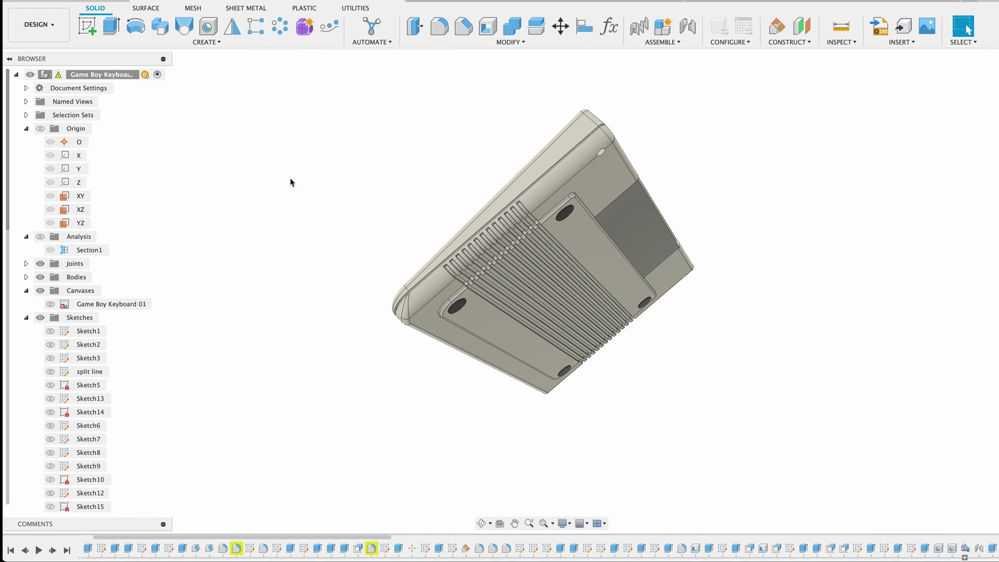
pyautogui.keyDown('shift'); pyautogui.moveTo(319, 181); pyautogui.dragTo(289, 196, button='middle'); pyautogui.keyUp('shift')
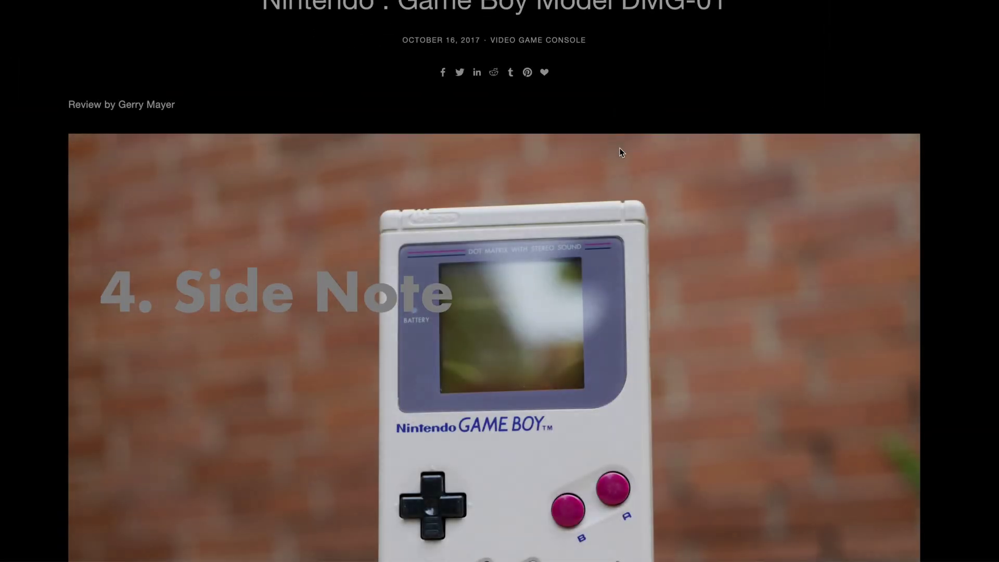
# Step: Scroll through the Module Labs Game Boy DMG-01 review page
pyautogui.scroll(5, 598, 110)
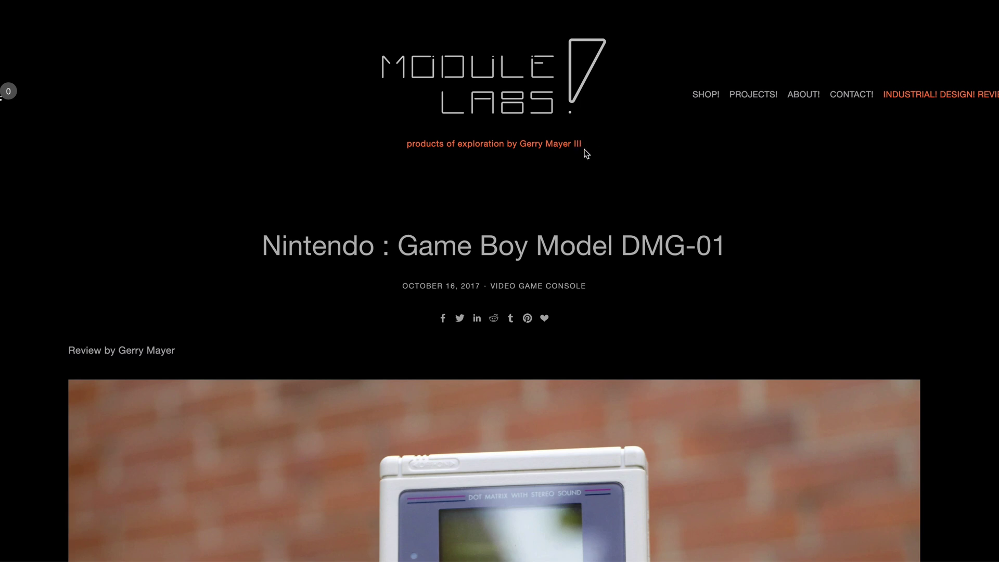
pyautogui.scroll(-6, 905, 256)
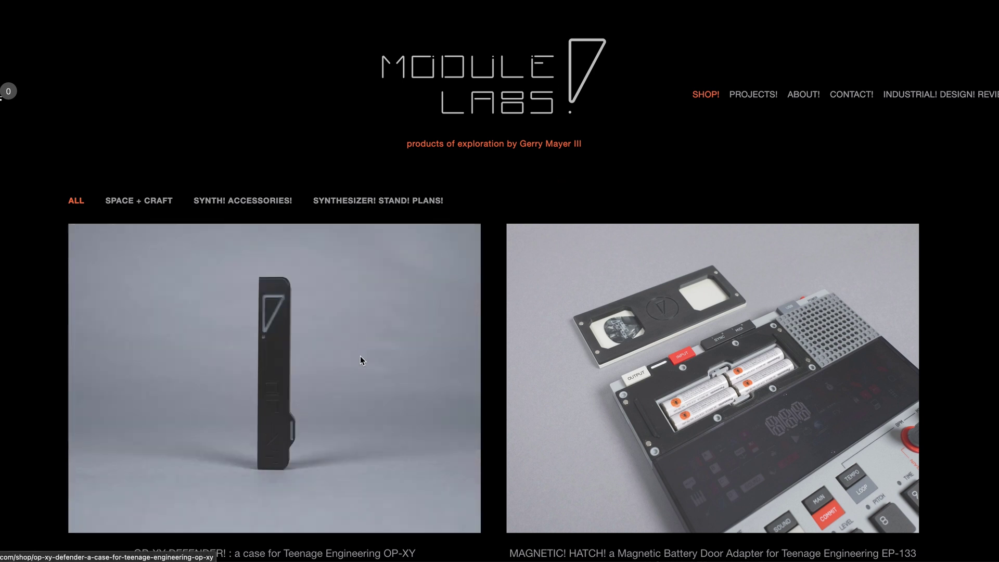
pyautogui.scroll(-15, 938, 390)
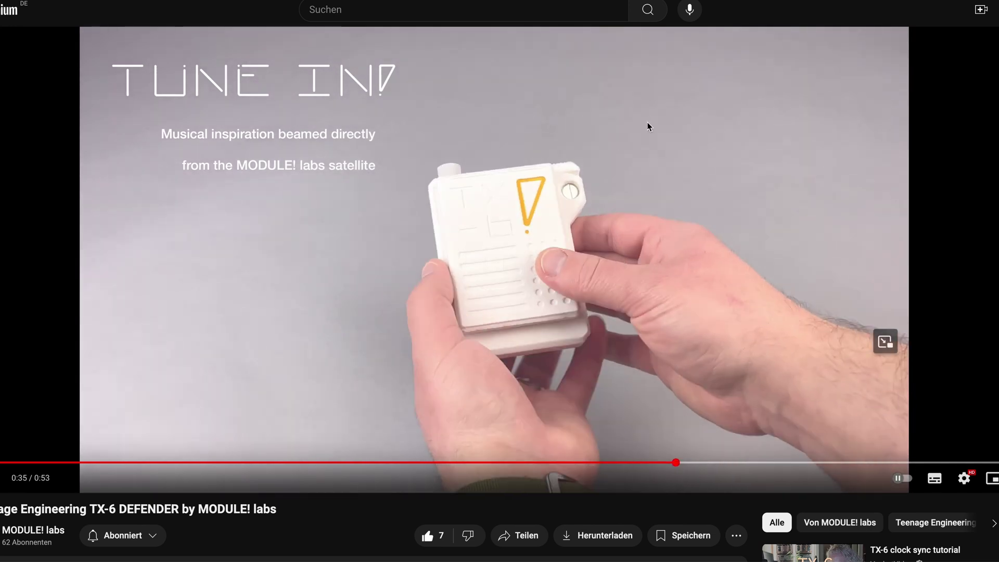
# Step: Leave the TX-6 DEFENDER video and return to the Fusion 360 keyboard design
pyautogui.press('super+Tab')
pyautogui.press('super+shift+Tab')
pyautogui.press('super+shift+Tab')
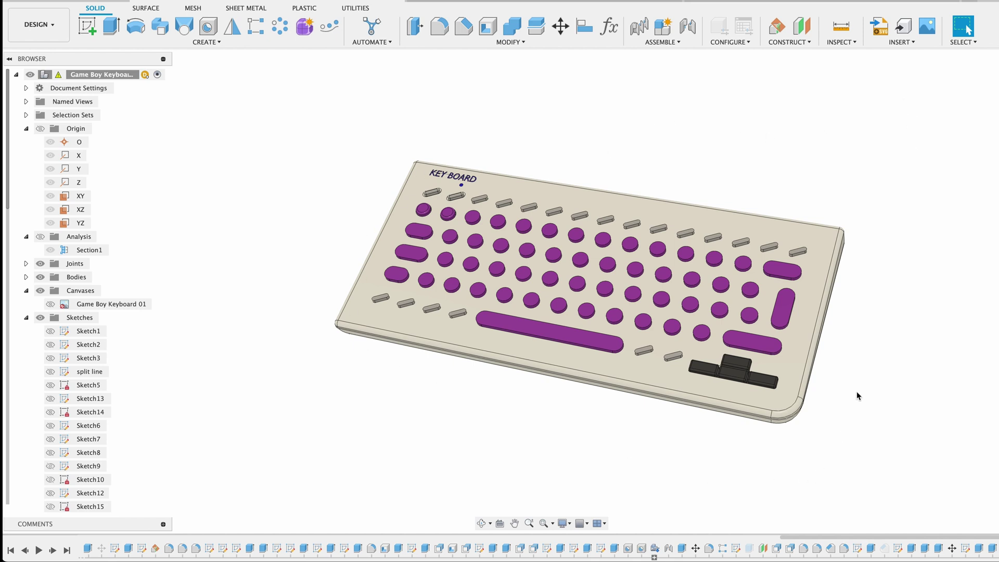
# Step: Tilt the Game Boy keyboard cover toward a front view so the purple keys face you
pyautogui.click(745, 217)
pyautogui.keyDown('shift'); pyautogui.moveTo(744, 215); pyautogui.dragTo(595, 142, button='middle'); pyautogui.keyUp('shift')
pyautogui.press('Escape')
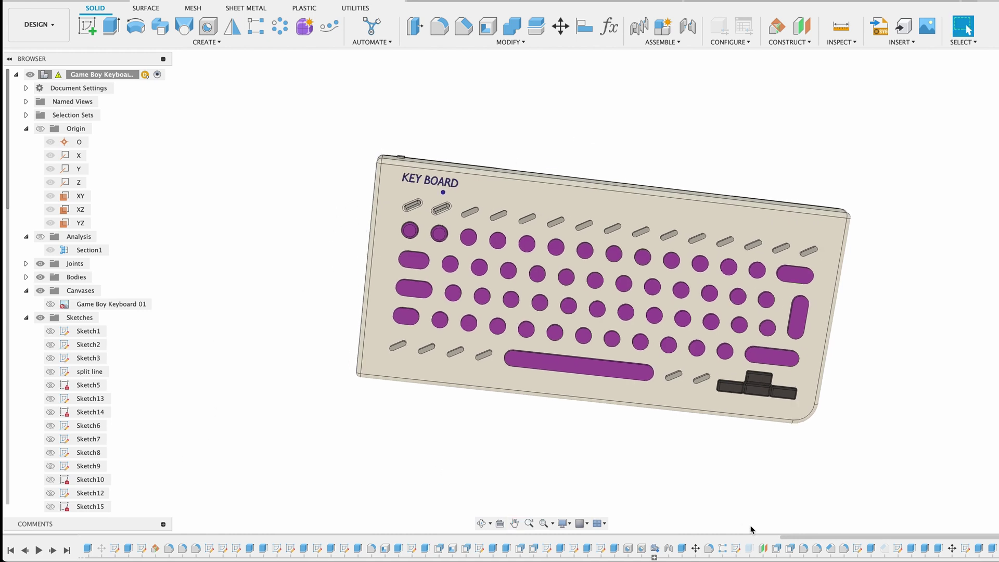
# Step: Unsuppress the corner-section features and view the KEY BOARD corner piece from beneath
pyautogui.rightClick(749, 549)
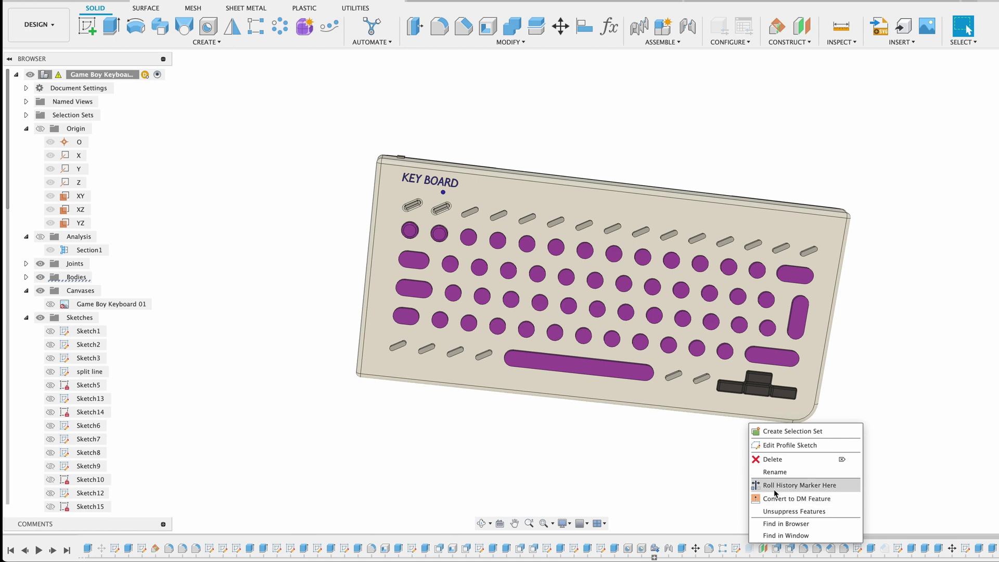
pyautogui.click(781, 512)
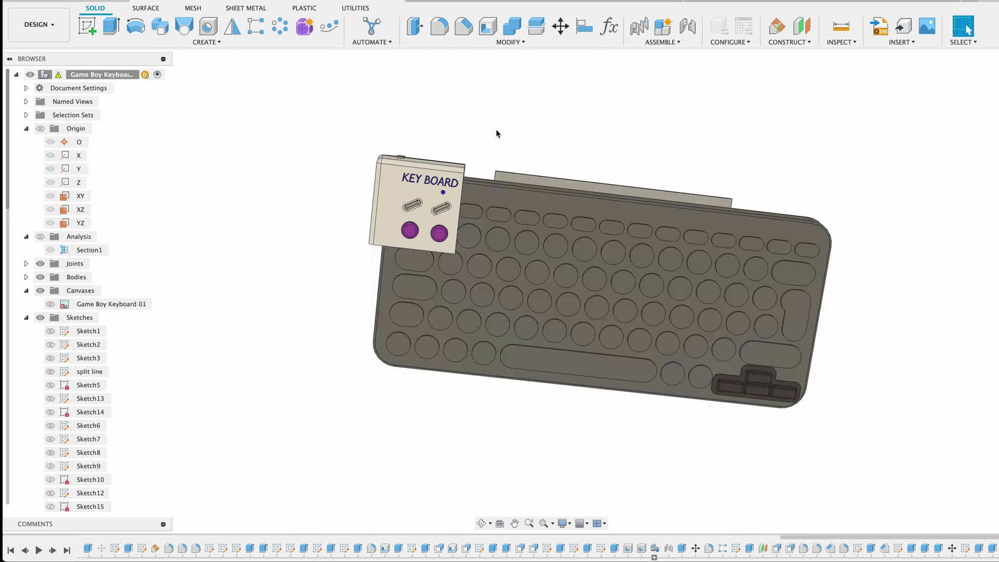
pyautogui.scroll(5, 467, 153)
pyautogui.keyDown('shift'); pyautogui.moveTo(467, 153); pyautogui.dragTo(694, 292, button='middle'); pyautogui.keyUp('shift')
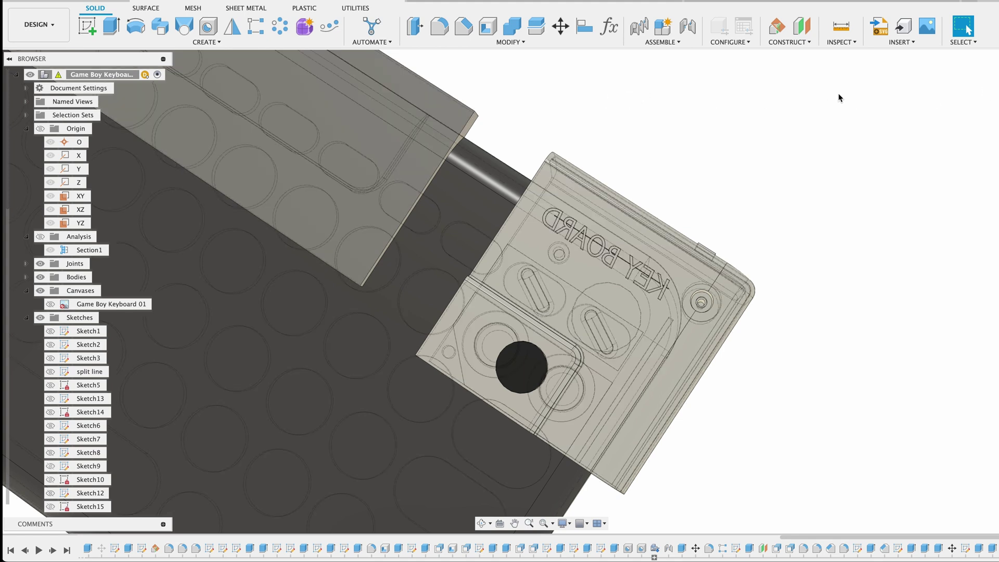
# Step: Orbit the KEY BOARD corner piece from below to a low front angle to check its clip-on fit
pyautogui.keyDown('shift'); pyautogui.moveTo(874, 223); pyautogui.dragTo(798, 223, button='middle'); pyautogui.keyUp('shift')
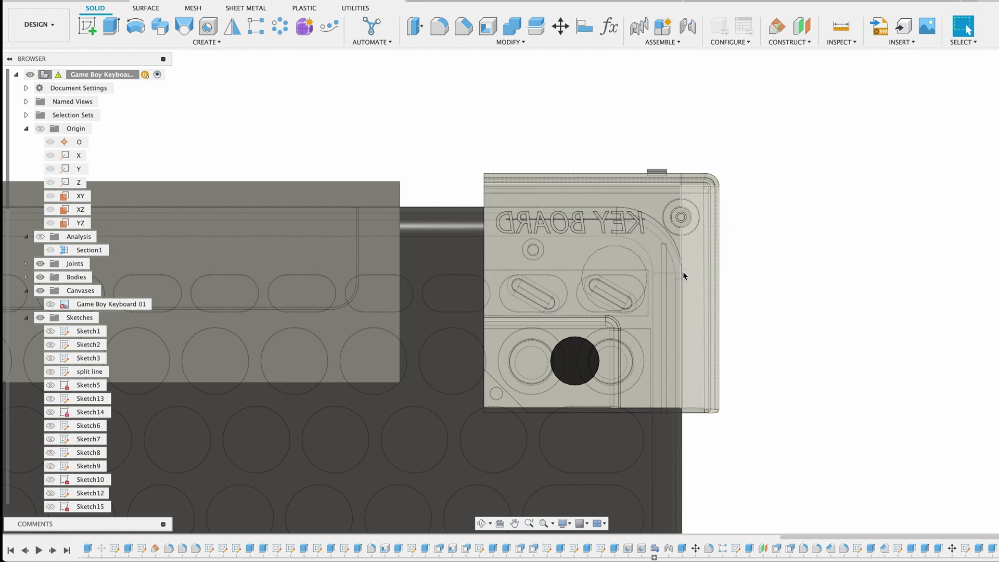
pyautogui.keyDown('shift'); pyautogui.moveTo(781, 239); pyautogui.dragTo(853, 250, button='middle'); pyautogui.keyUp('shift')
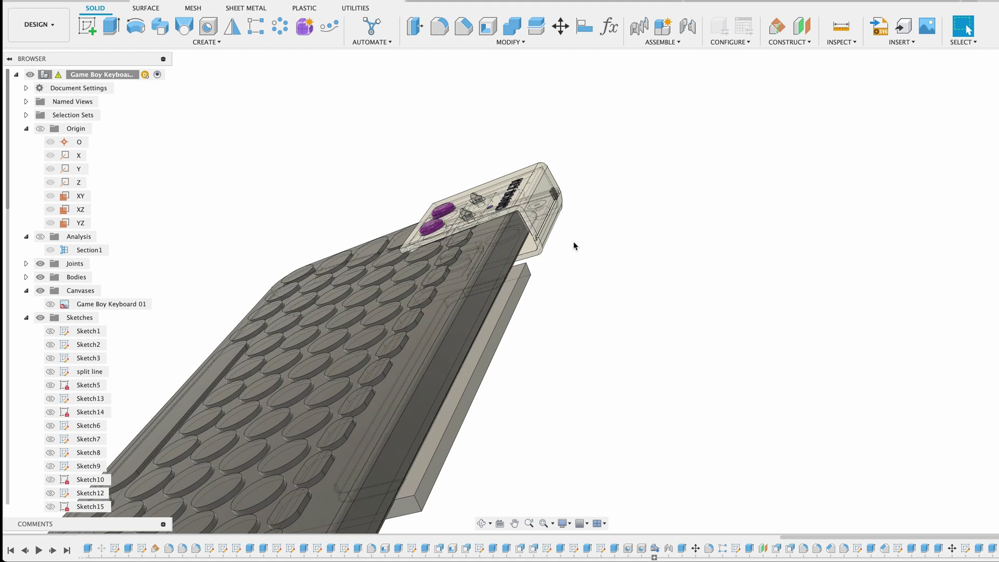
pyautogui.click(525, 245)
pyautogui.keyDown('shift'); pyautogui.moveTo(557, 279); pyautogui.dragTo(407, 405, button='middle'); pyautogui.keyUp('shift')
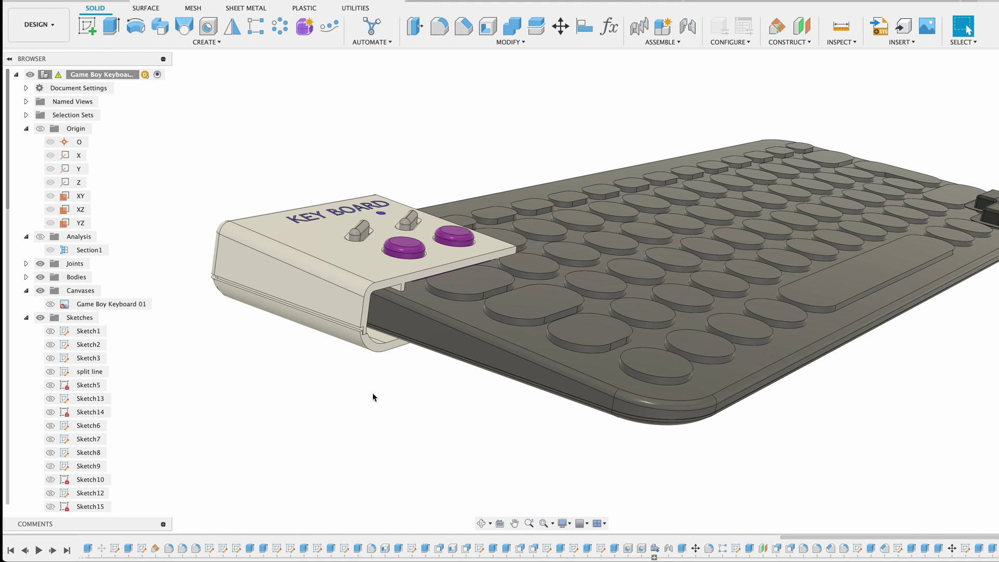
pyautogui.click(386, 341)
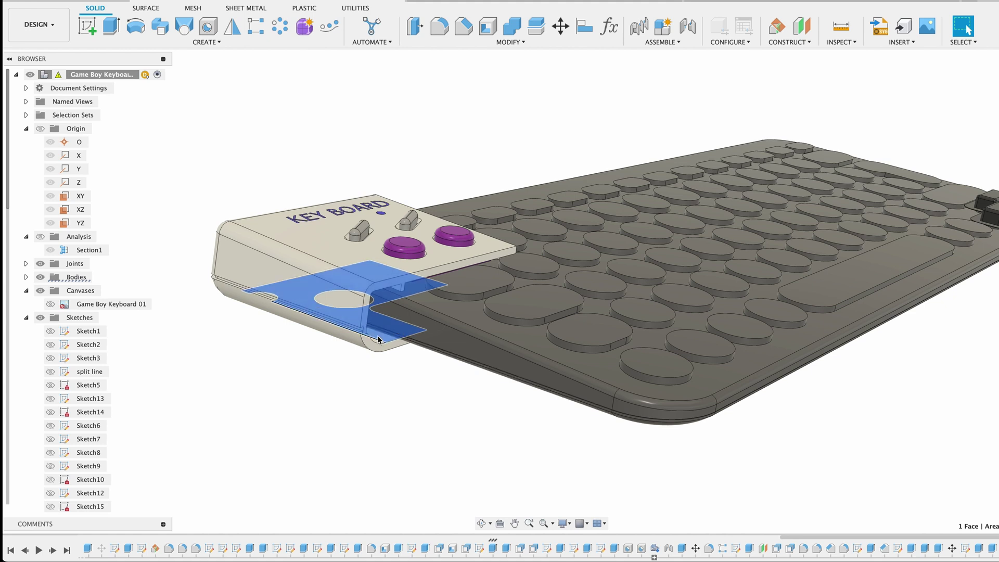
pyautogui.click(423, 416)
pyautogui.keyDown('shift'); pyautogui.moveTo(421, 420); pyautogui.dragTo(398, 319, button='middle'); pyautogui.keyUp('shift')
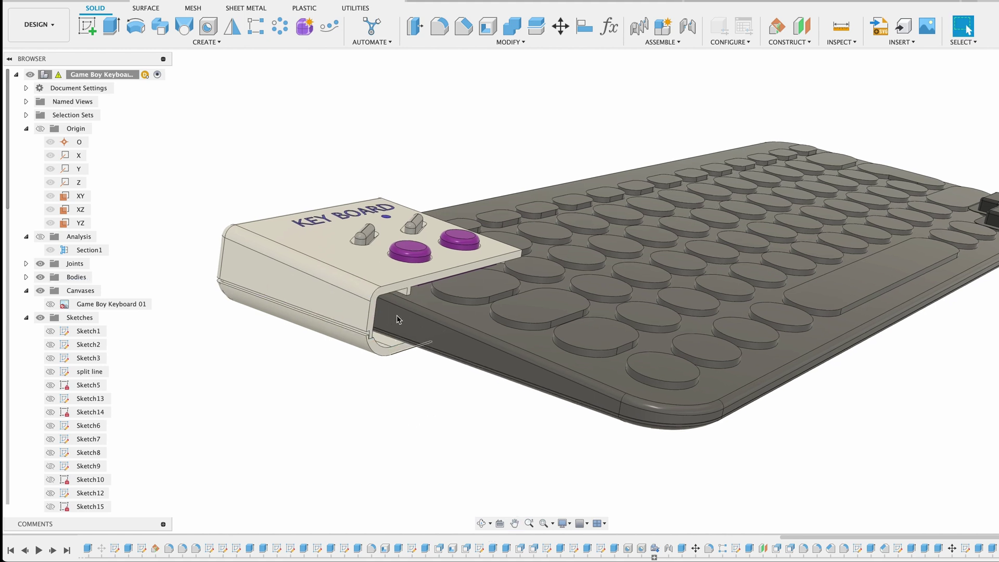
pyautogui.moveTo(460, 414)
pyautogui.keyDown('shift'); pyautogui.mouseDown(button='middle')
pyautogui.moveTo(415, 399)
pyautogui.moveTo(415, 388)
pyautogui.moveTo(465, 414)
pyautogui.mouseUp(button='middle'); pyautogui.keyUp('shift')
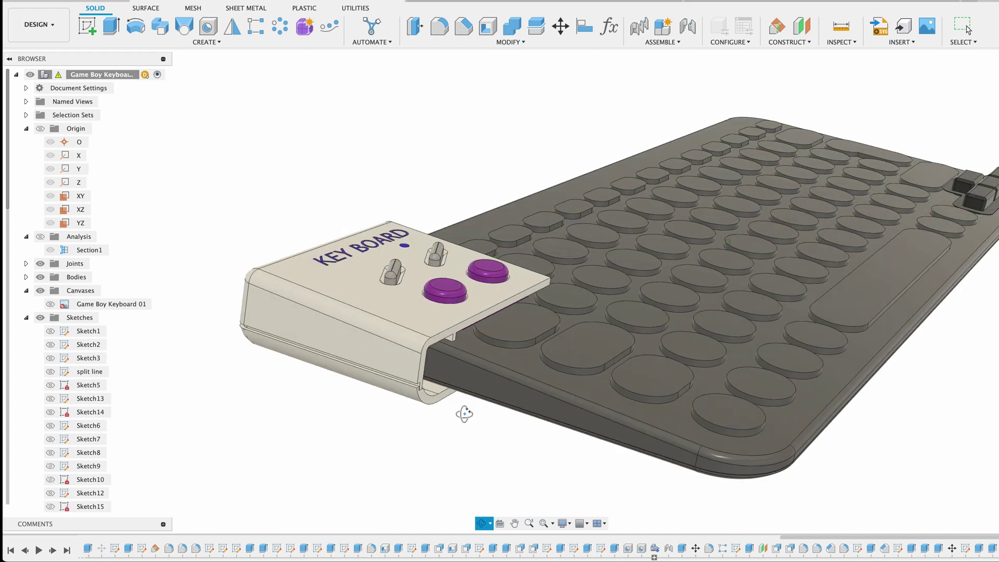
pyautogui.keyDown('shift'); pyautogui.moveTo(419, 134); pyautogui.dragTo(427, 169, button='middle'); pyautogui.keyUp('shift')
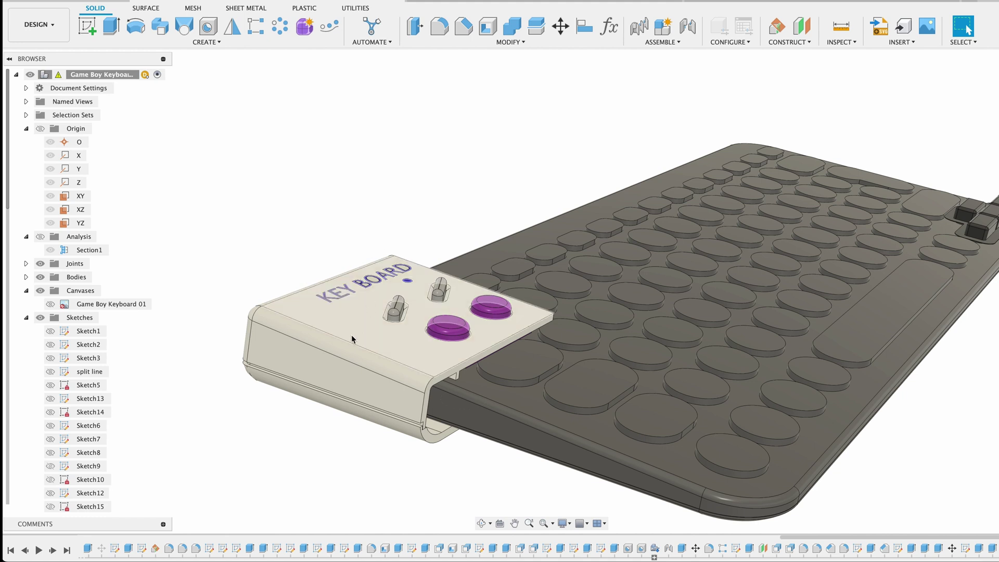
pyautogui.moveTo(420, 161); pyautogui.dragTo(453, 140, button='middle')
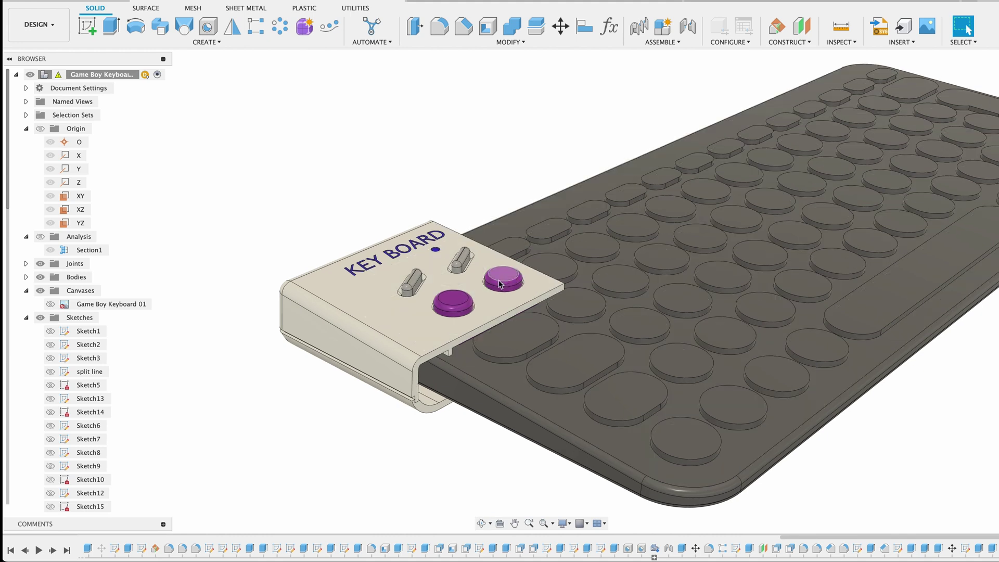
pyautogui.keyDown('shift'); pyautogui.moveTo(505, 278); pyautogui.dragTo(626, 98, button='middle'); pyautogui.keyUp('shift')
# Step: Create Section2, a section analysis cutting through the cover's thin edge face
pyautogui.scroll(5, 659, 147)
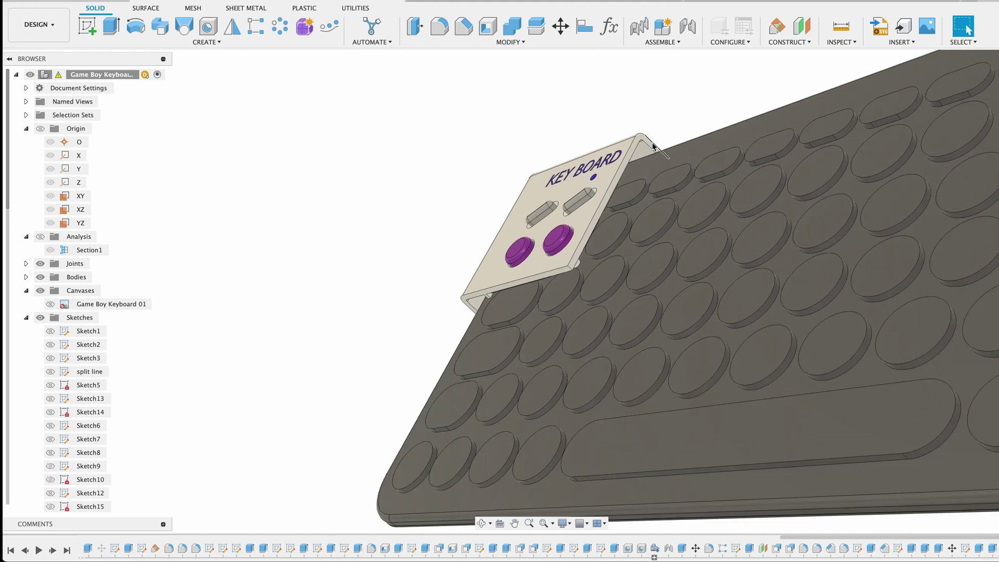
pyautogui.click(637, 137)
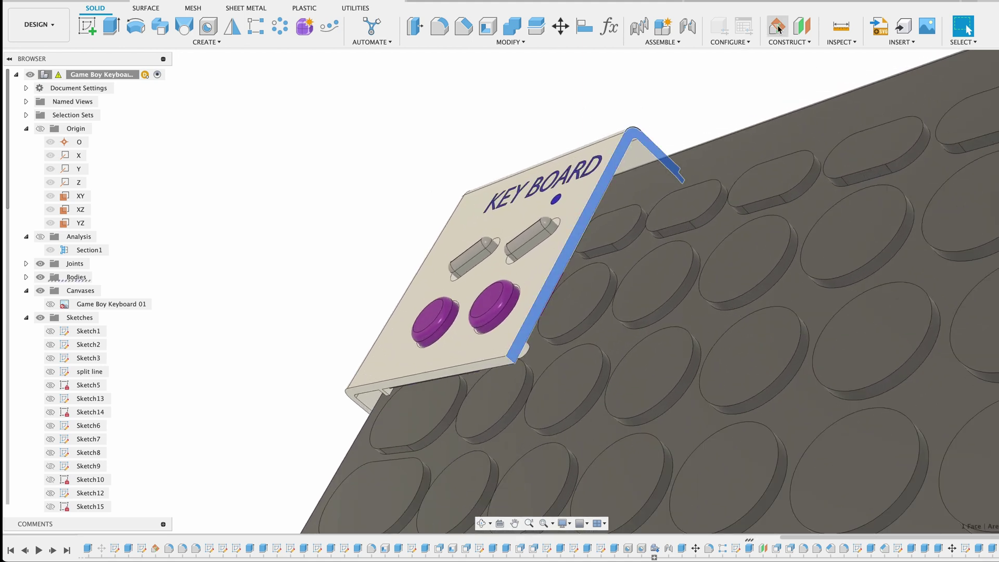
pyautogui.click(790, 42)
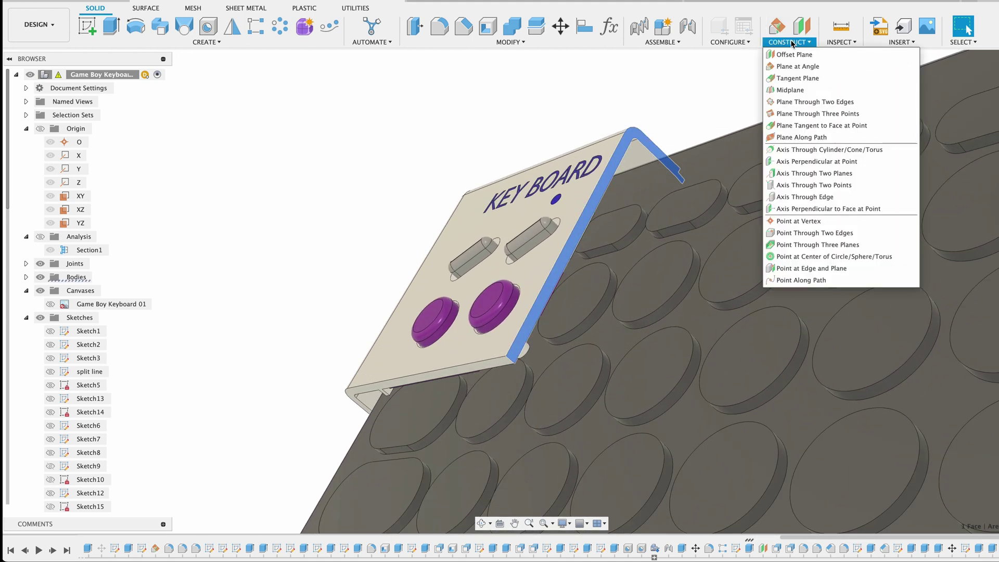
pyautogui.click(841, 42)
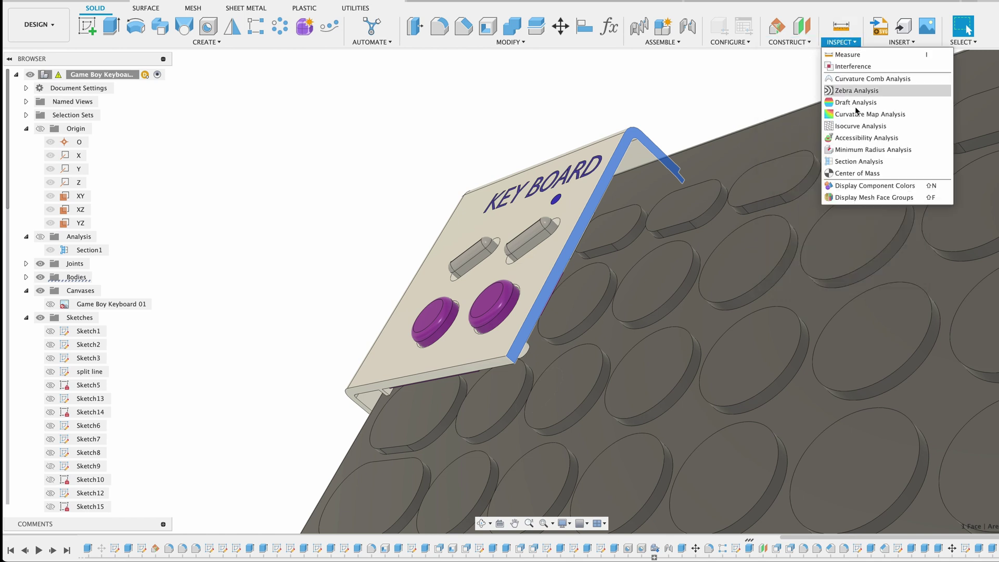
pyautogui.click(854, 161)
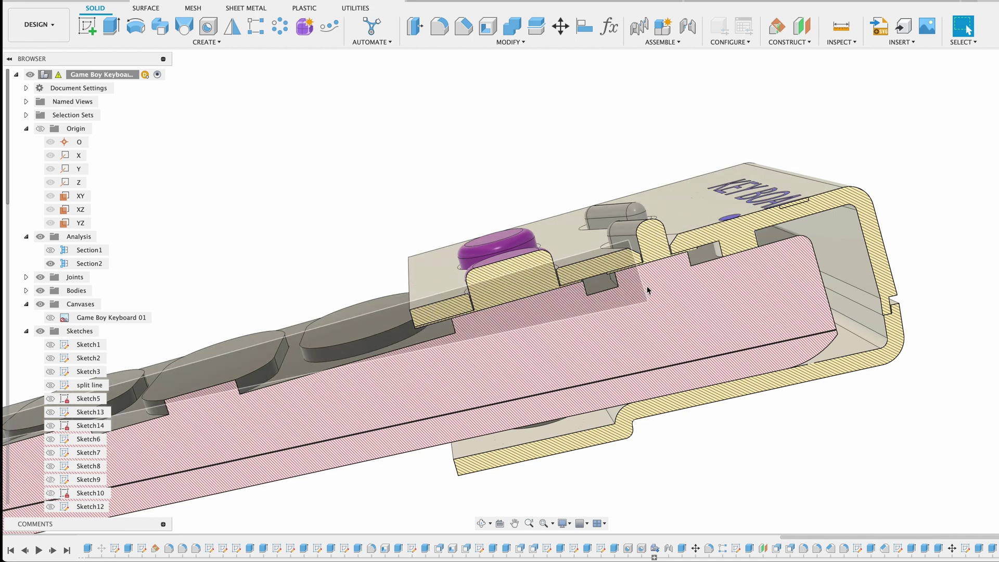
# Step: Orbit around the Section2 cross-section of the cover, then hide Section2 and zoom out
pyautogui.press('F4')
pyautogui.moveTo(487, 323); pyautogui.dragTo(811, 278)
pyautogui.press('Escape')
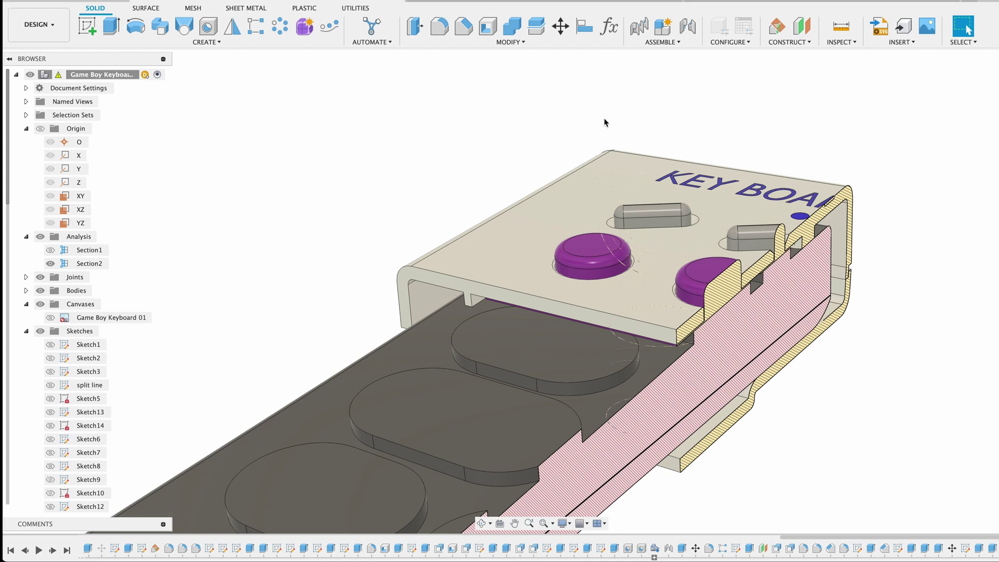
pyautogui.keyDown('shift'); pyautogui.moveTo(643, 126); pyautogui.dragTo(488, 232, button='middle'); pyautogui.keyUp('shift')
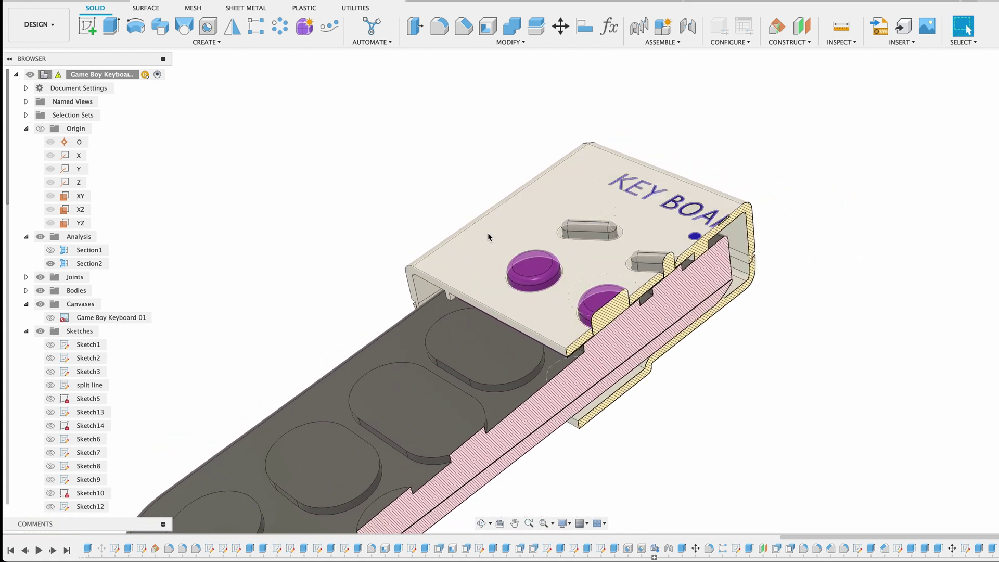
pyautogui.click(53, 264)
pyautogui.scroll(-5, 435, 165)
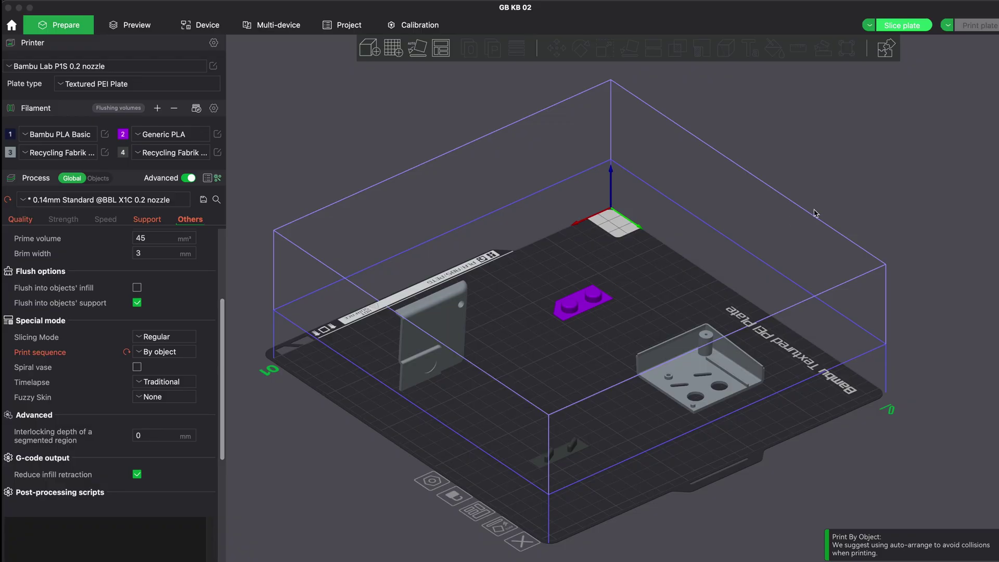
# Step: Keep the print sequence set to By object
pyautogui.moveTo(815, 213); pyautogui.dragTo(820, 259)
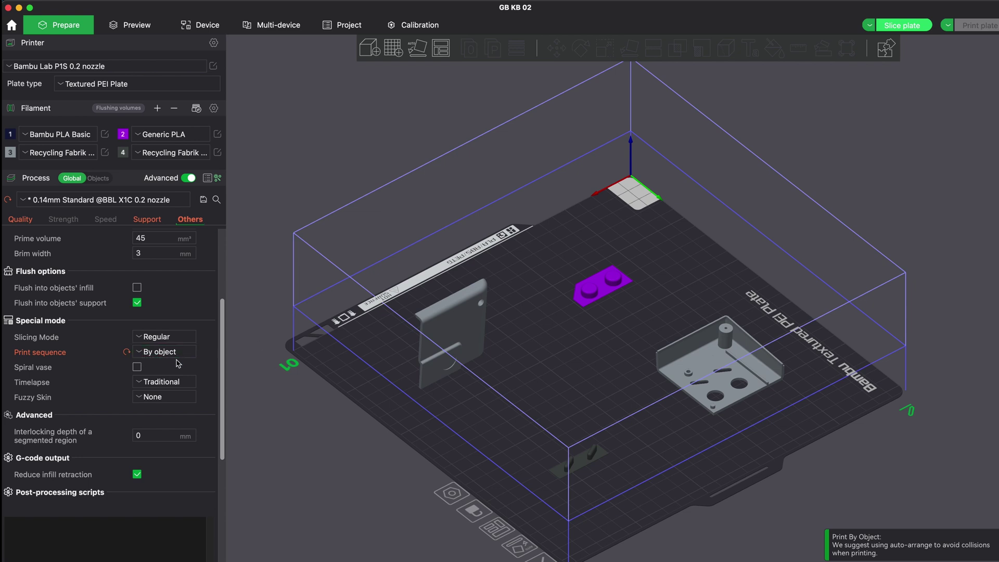
pyautogui.click(159, 357)
pyautogui.click(154, 356)
# Step: Nudge the top part slightly right on the plate and slice plate 1
pyautogui.moveTo(700, 355)
pyautogui.mouseDown()
pyautogui.moveTo(724, 357)
pyautogui.moveTo(701, 365)
pyautogui.moveTo(709, 363)
pyautogui.mouseUp()
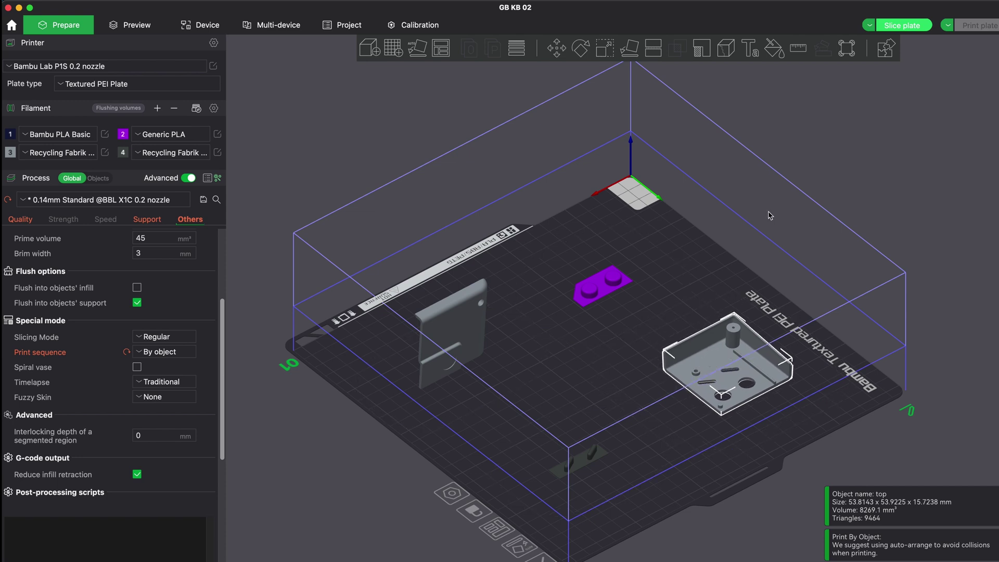
pyautogui.click(849, 188)
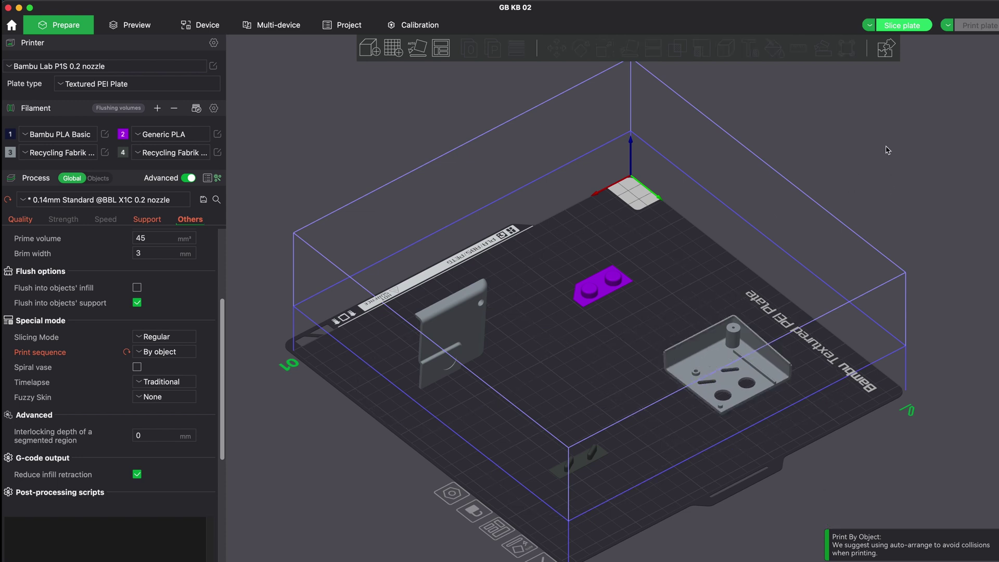
pyautogui.click(903, 25)
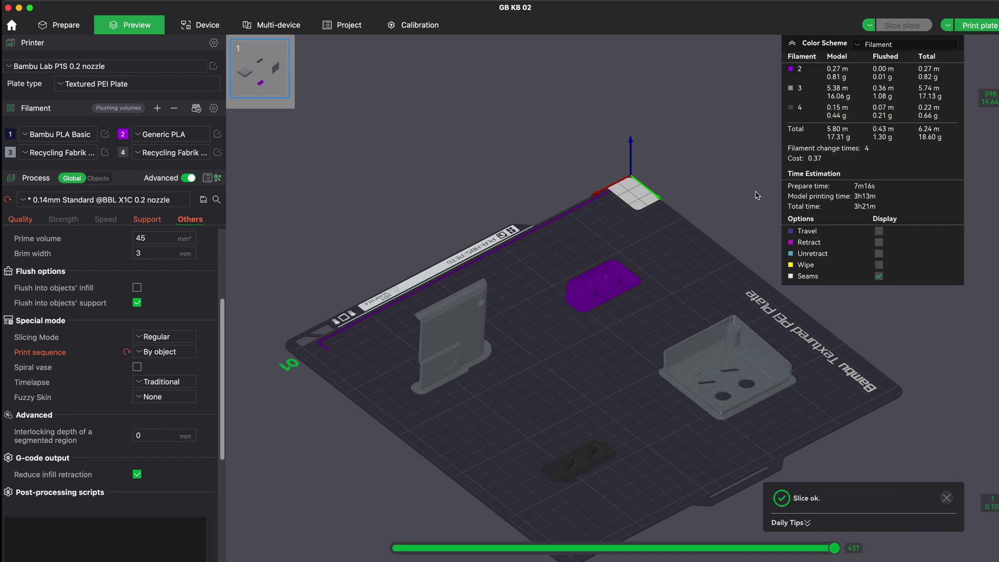
pyautogui.moveTo(716, 256); pyautogui.dragTo(585, 395)
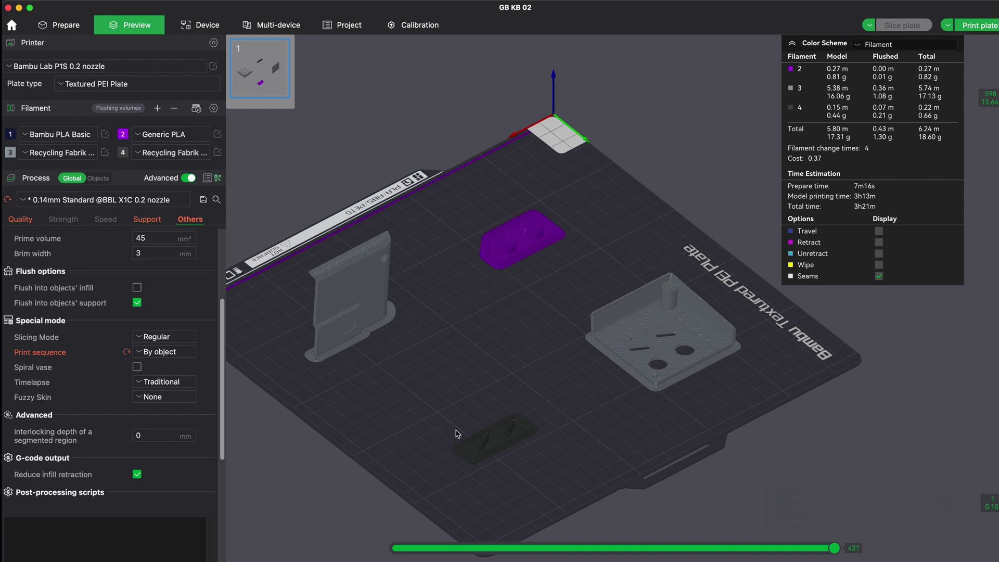
pyautogui.scroll(10, 515, 321)
pyautogui.moveTo(515, 321); pyautogui.dragTo(395, 243, button='middle')
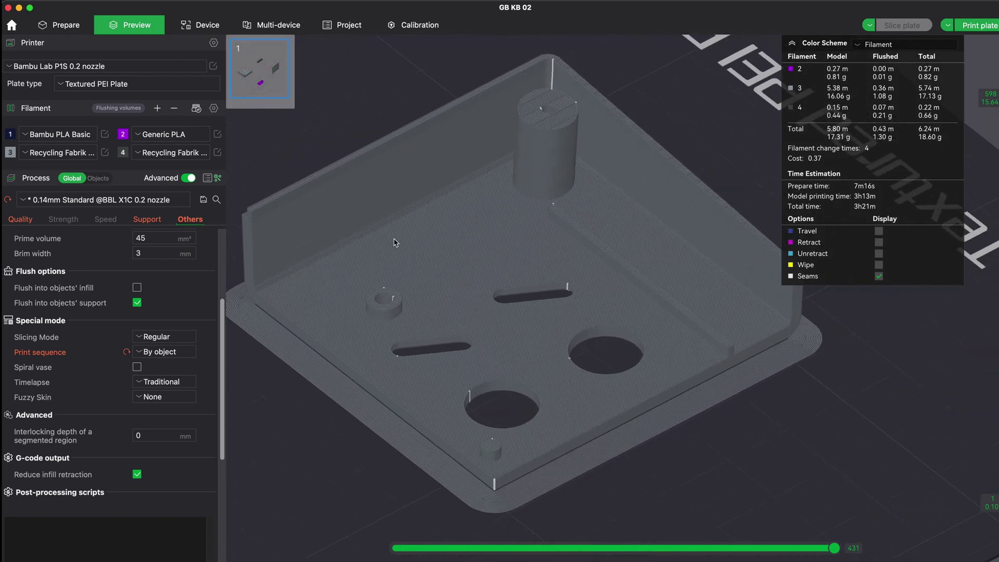
pyautogui.scroll(-4, 437, 291)
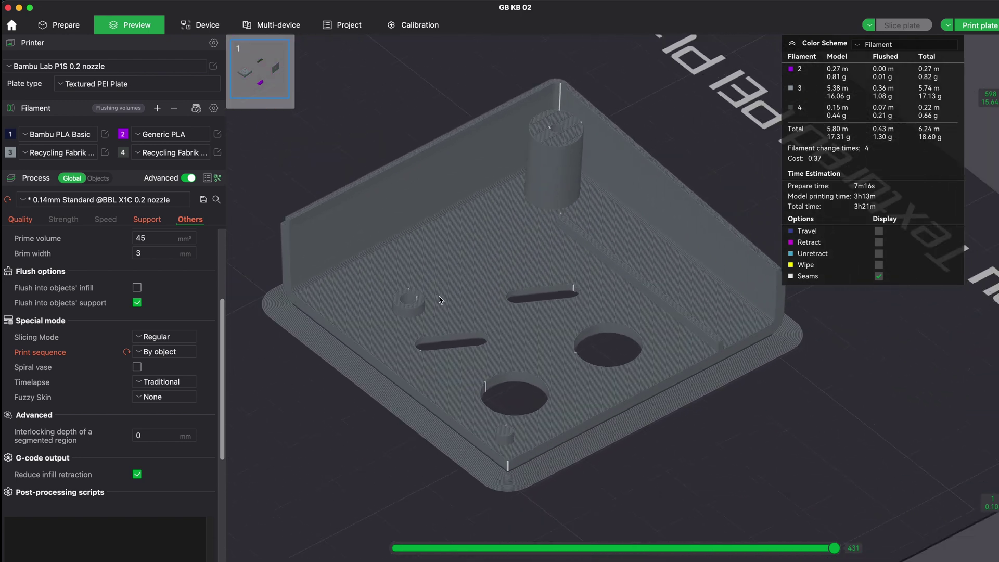
pyautogui.scroll(-6, 439, 300)
pyautogui.moveTo(438, 301); pyautogui.dragTo(567, 343, button='middle')
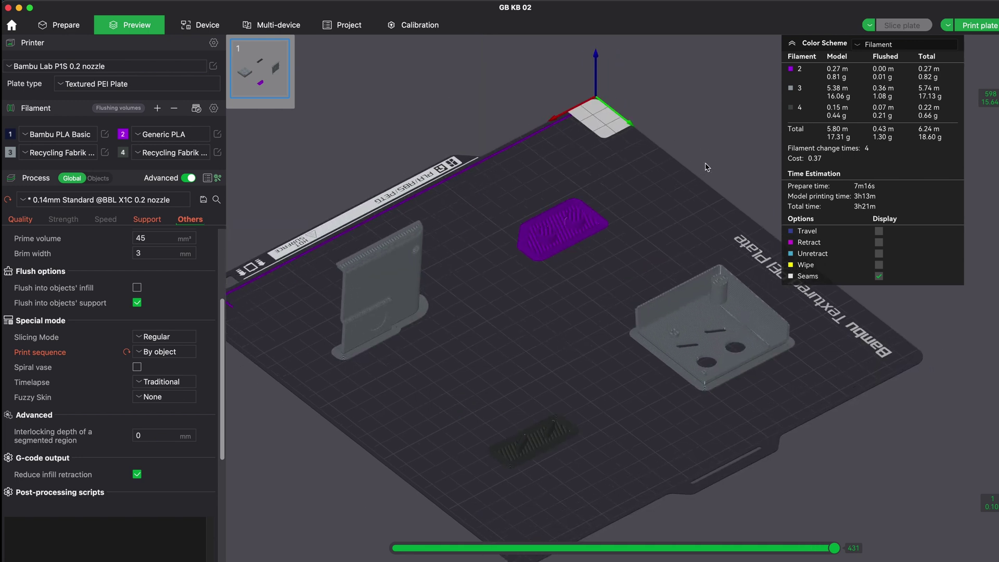